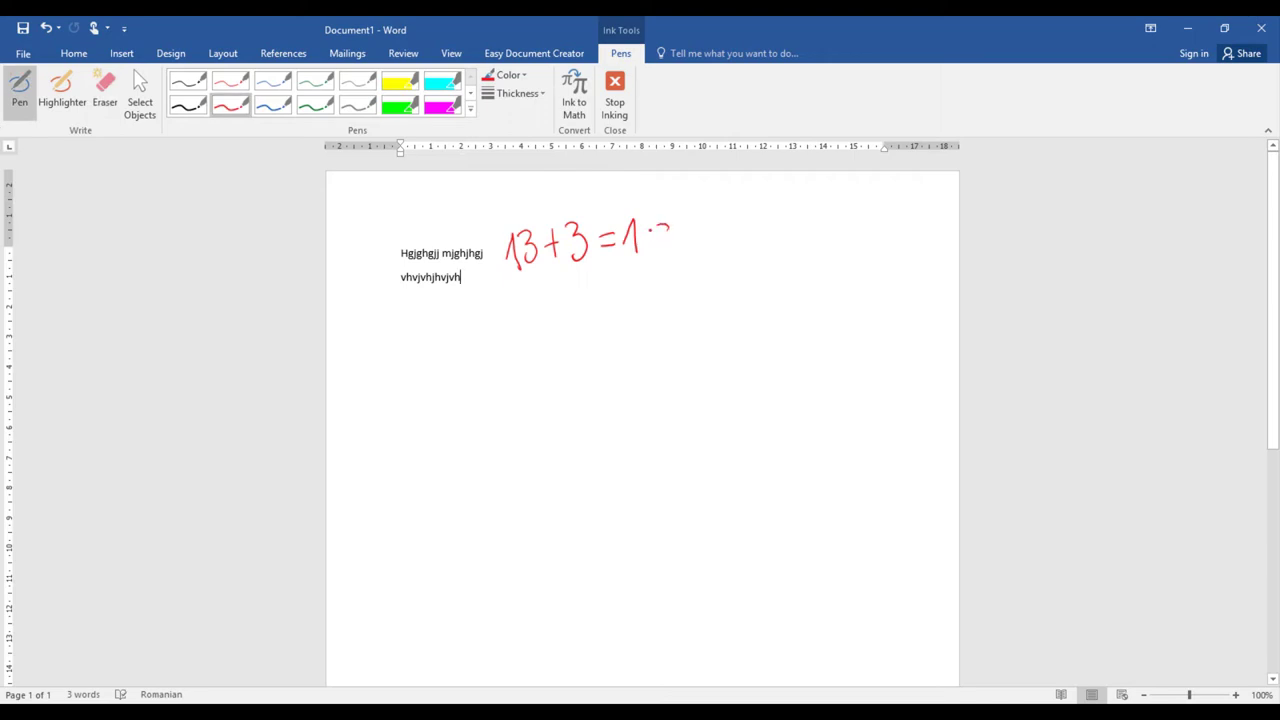
Step: Complete the red handwritten sum as 13+3=16 and write "hello" below it, underlined with a wavy black pen stroke
mouse_move(652, 228)
mouse_down()
mouse_move(662, 257)
mouse_move(648, 244)
mouse_up()
mouse_move(506, 289)
mouse_down()
mouse_move(505, 345)
mouse_move(527, 322)
mouse_move(530, 346)
mouse_move(566, 340)
mouse_move(590, 286)
mouse_move(582, 330)
mouse_move(604, 338)
mouse_move(622, 270)
mouse_move(612, 334)
mouse_move(648, 334)
mouse_move(641, 312)
mouse_move(670, 312)
mouse_up()
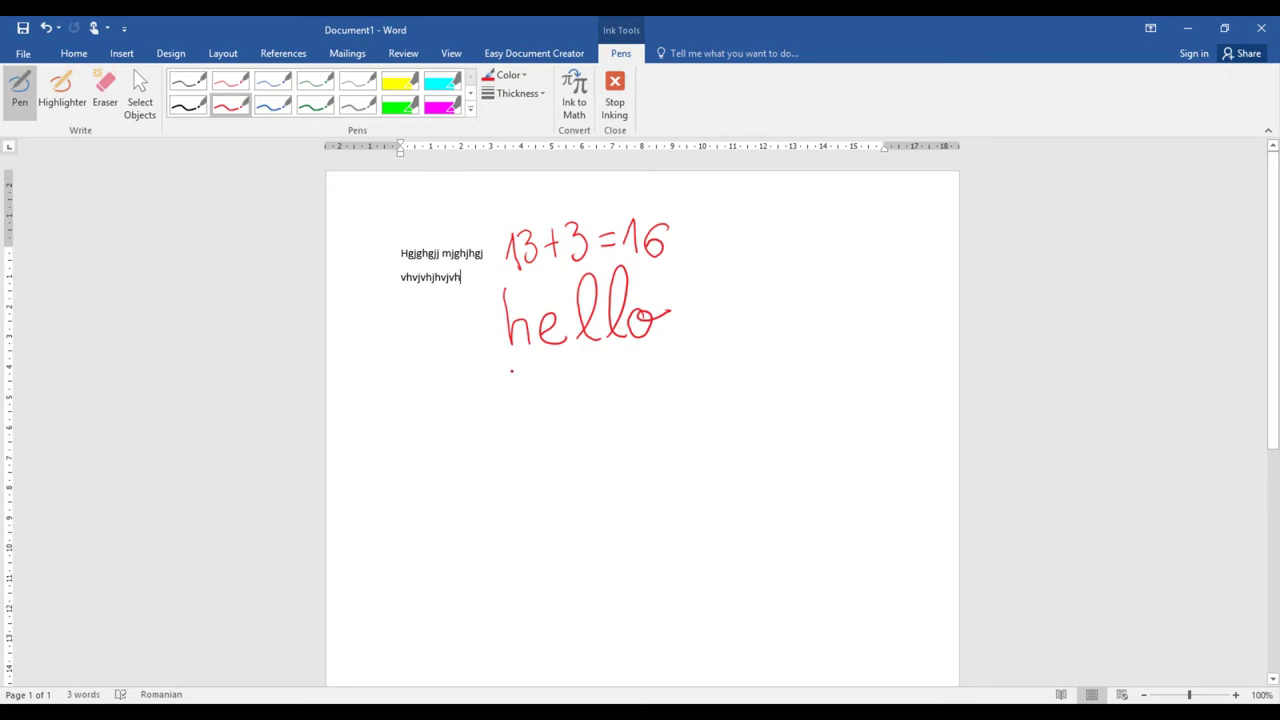
click(188, 113)
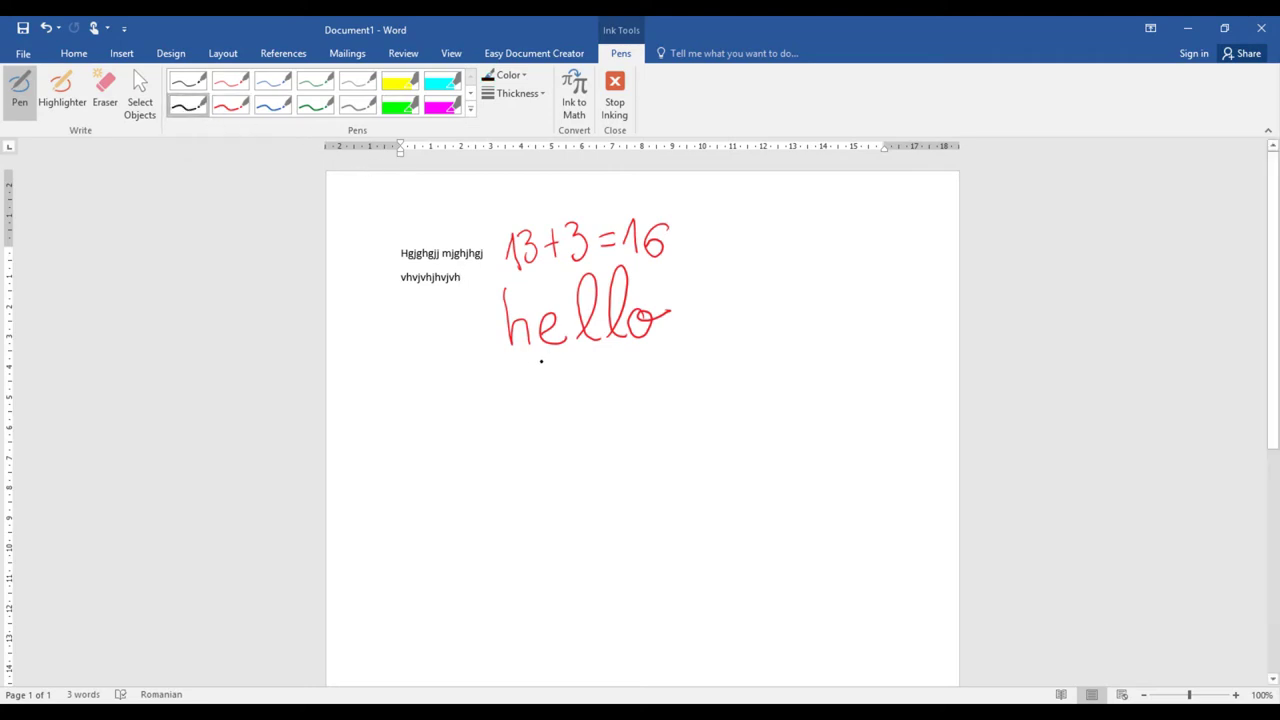
drag(508, 358, 680, 338)
Step: Draw freehand curves, straight lines and wavy strokes around "hello" with the medium brown built-in pen
click(470, 108)
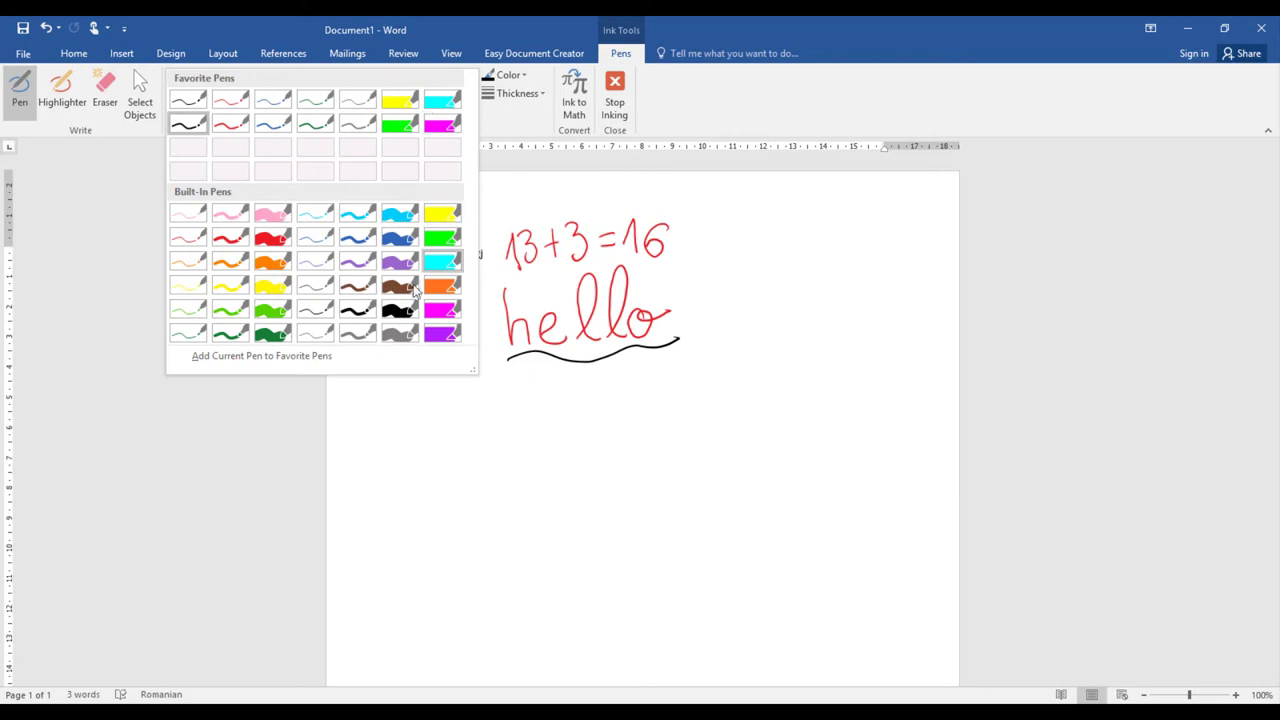
click(357, 286)
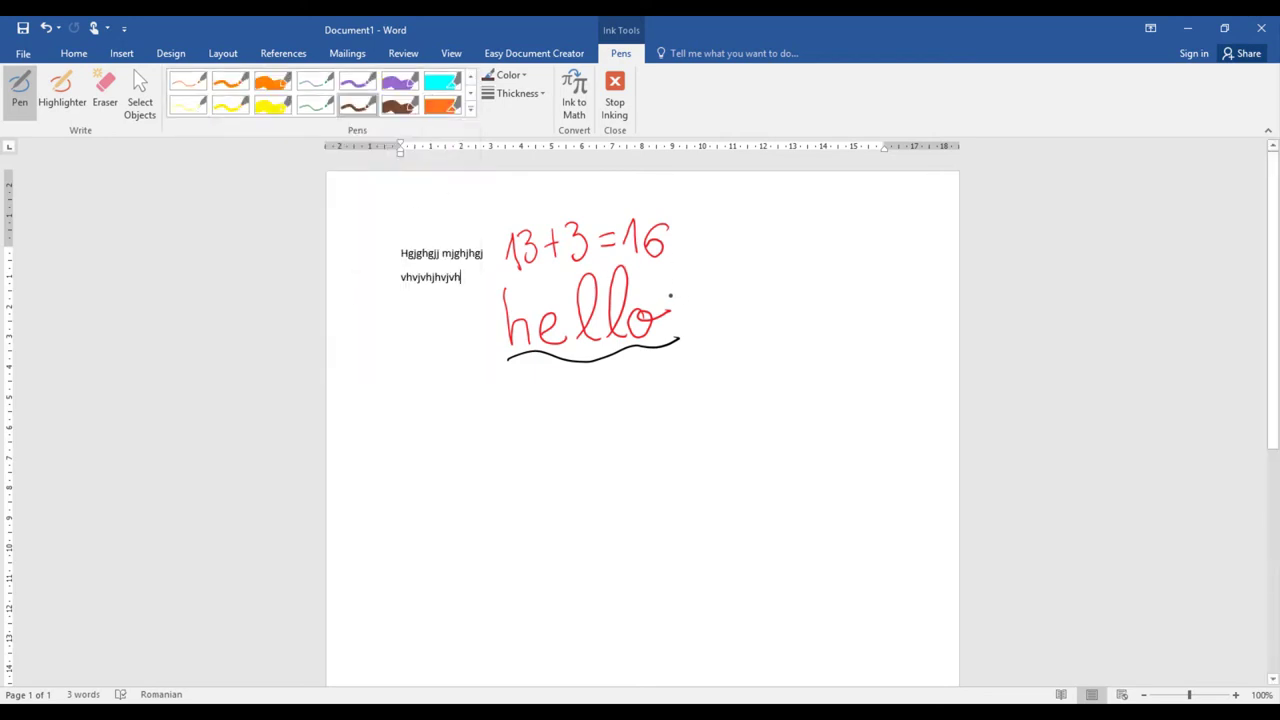
mouse_move(695, 283)
mouse_down()
mouse_move(716, 309)
mouse_move(706, 338)
mouse_move(747, 292)
mouse_move(686, 261)
mouse_move(707, 313)
mouse_up()
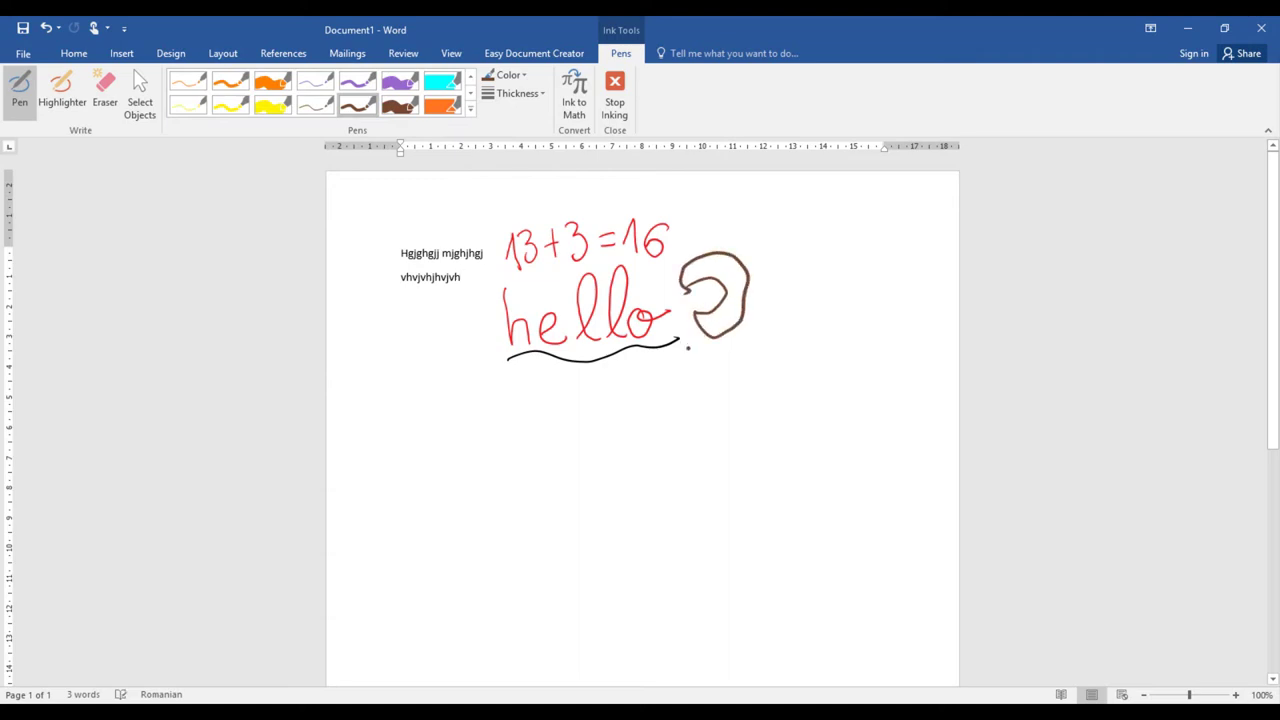
mouse_move(691, 366)
mouse_down()
mouse_move(738, 350)
mouse_move(698, 356)
mouse_move(778, 324)
mouse_move(791, 303)
mouse_move(790, 263)
mouse_move(767, 229)
mouse_up()
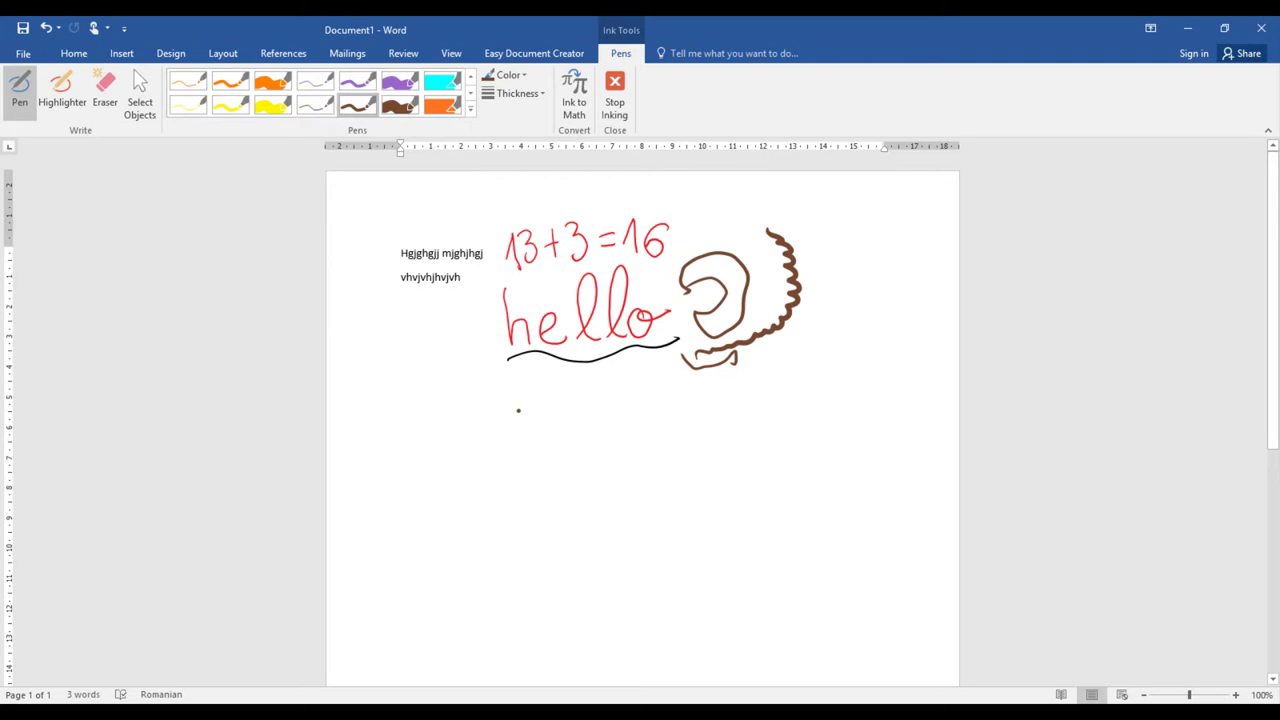
drag(518, 410, 688, 356)
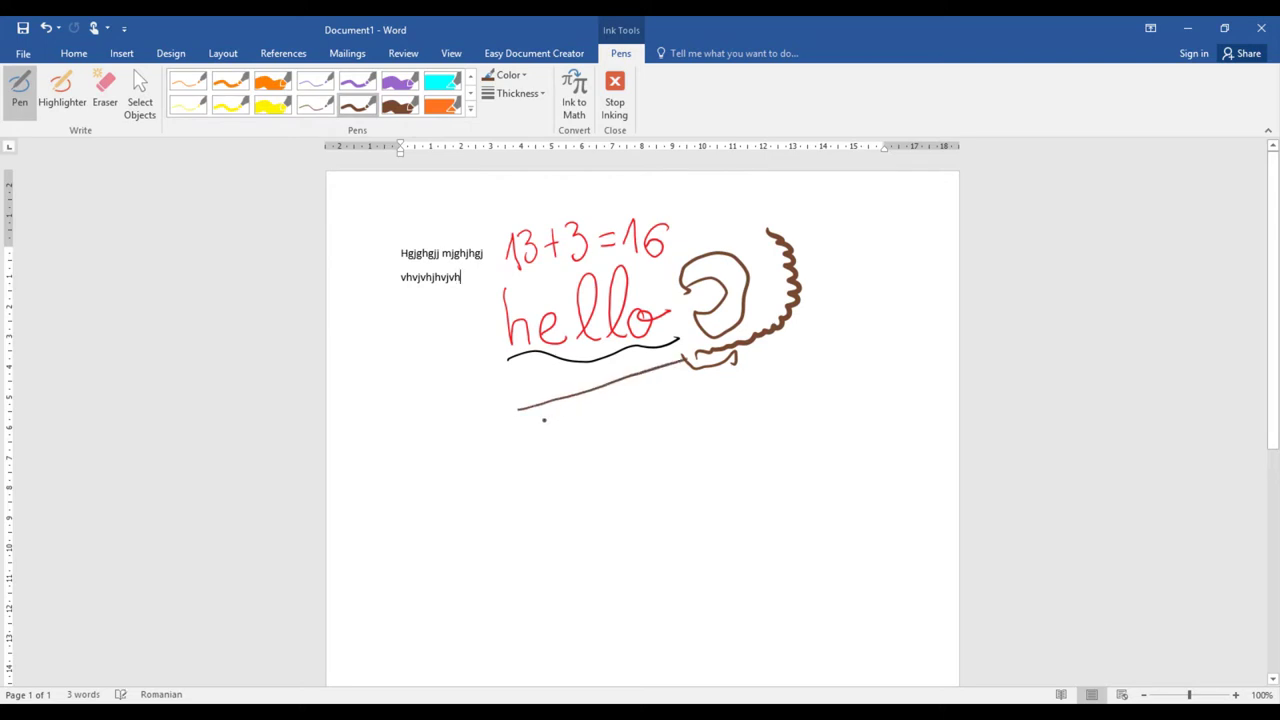
drag(530, 428, 682, 376)
mouse_move(603, 429)
mouse_down()
mouse_move(726, 386)
mouse_move(826, 330)
mouse_move(844, 296)
mouse_move(823, 276)
mouse_up()
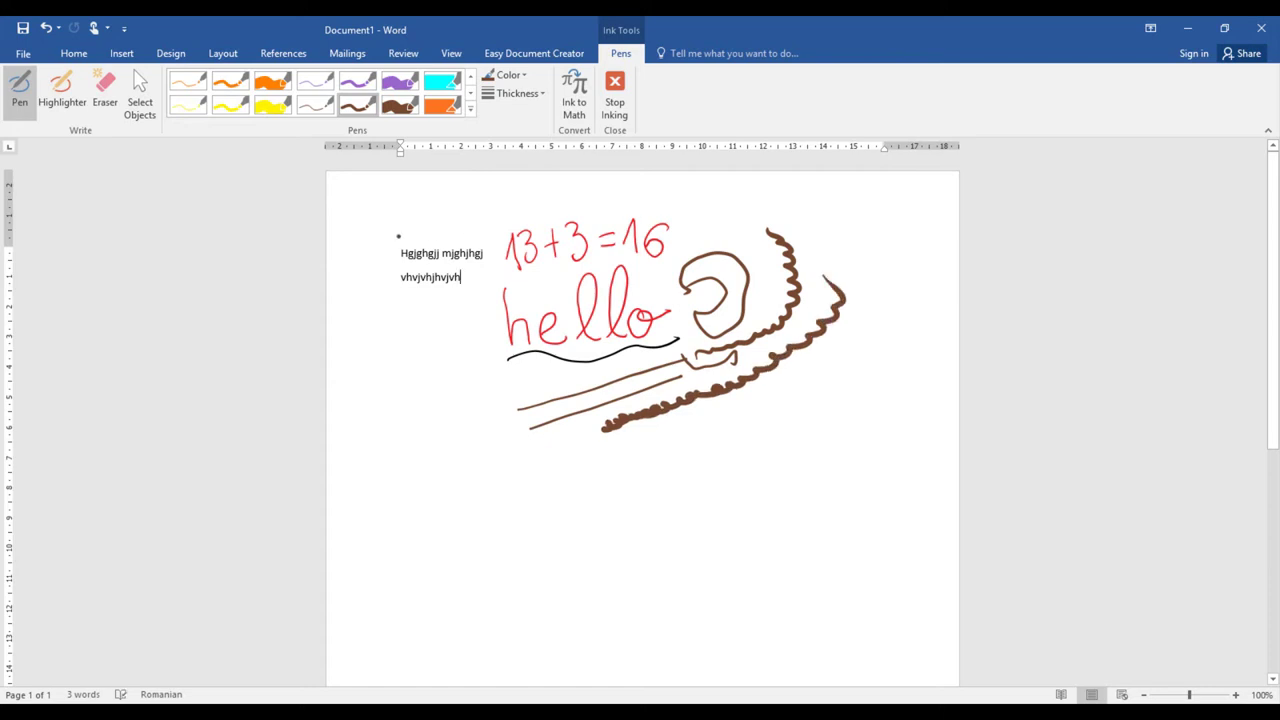
Step: Draw an infinity-like loop, a short squiggle and a filled blob around the brown strokes with the thick dark green built-in pen
click(469, 108)
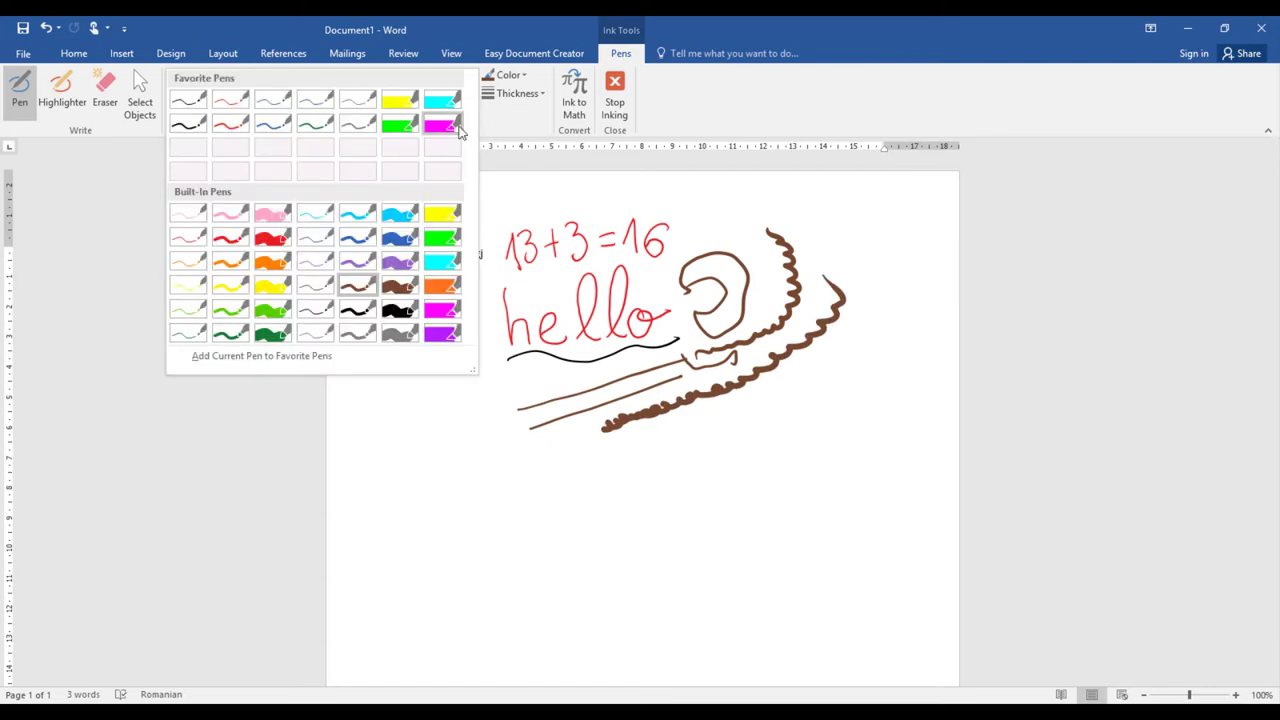
click(272, 333)
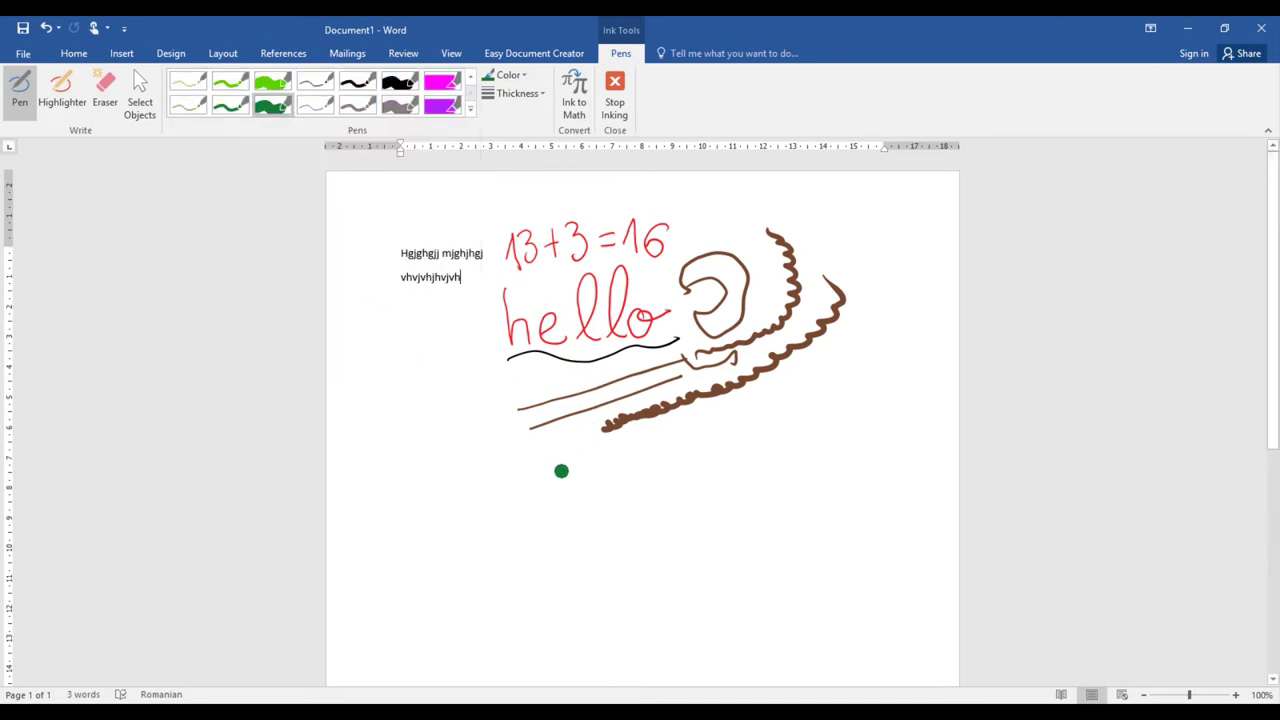
mouse_move(561, 476)
mouse_down()
mouse_move(681, 465)
mouse_move(557, 468)
mouse_up()
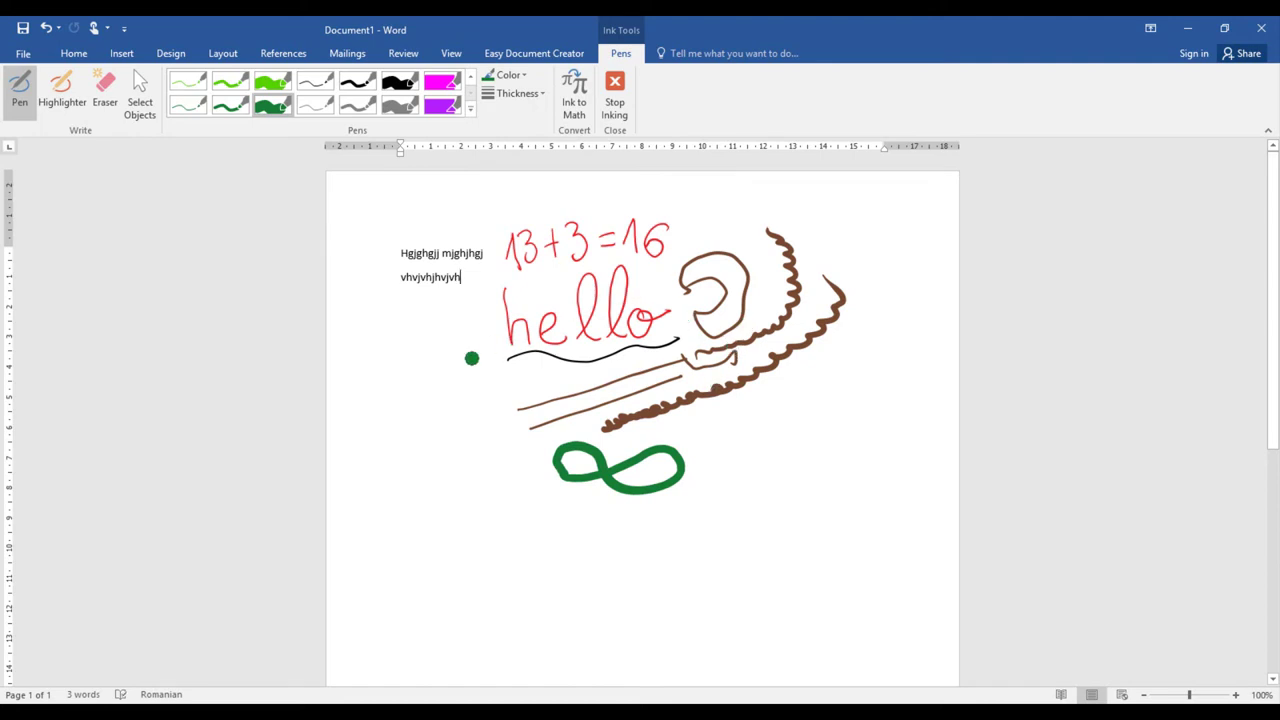
drag(430, 366, 462, 378)
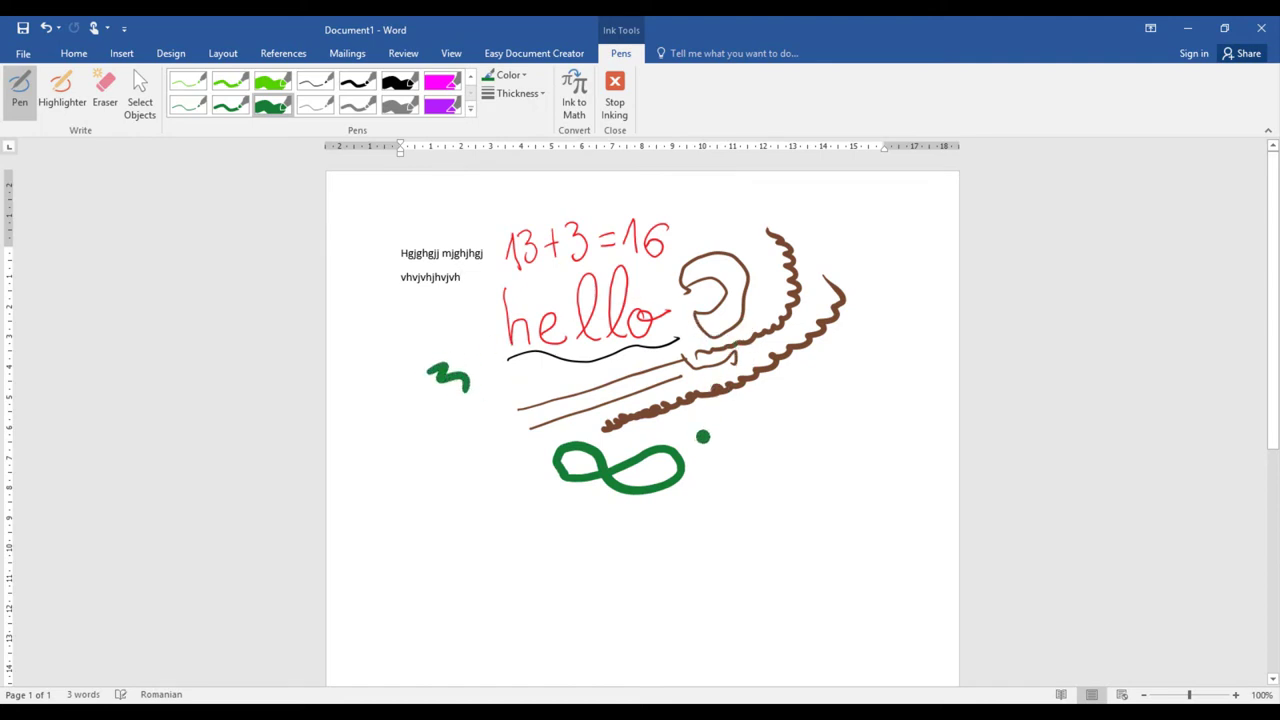
mouse_move(714, 446)
mouse_down()
mouse_move(768, 438)
mouse_move(816, 376)
mouse_move(846, 378)
mouse_move(856, 404)
mouse_move(818, 432)
mouse_move(794, 426)
mouse_move(797, 406)
mouse_move(830, 385)
mouse_move(760, 446)
mouse_move(805, 400)
mouse_move(776, 396)
mouse_move(800, 372)
mouse_move(844, 361)
mouse_move(847, 397)
mouse_up()
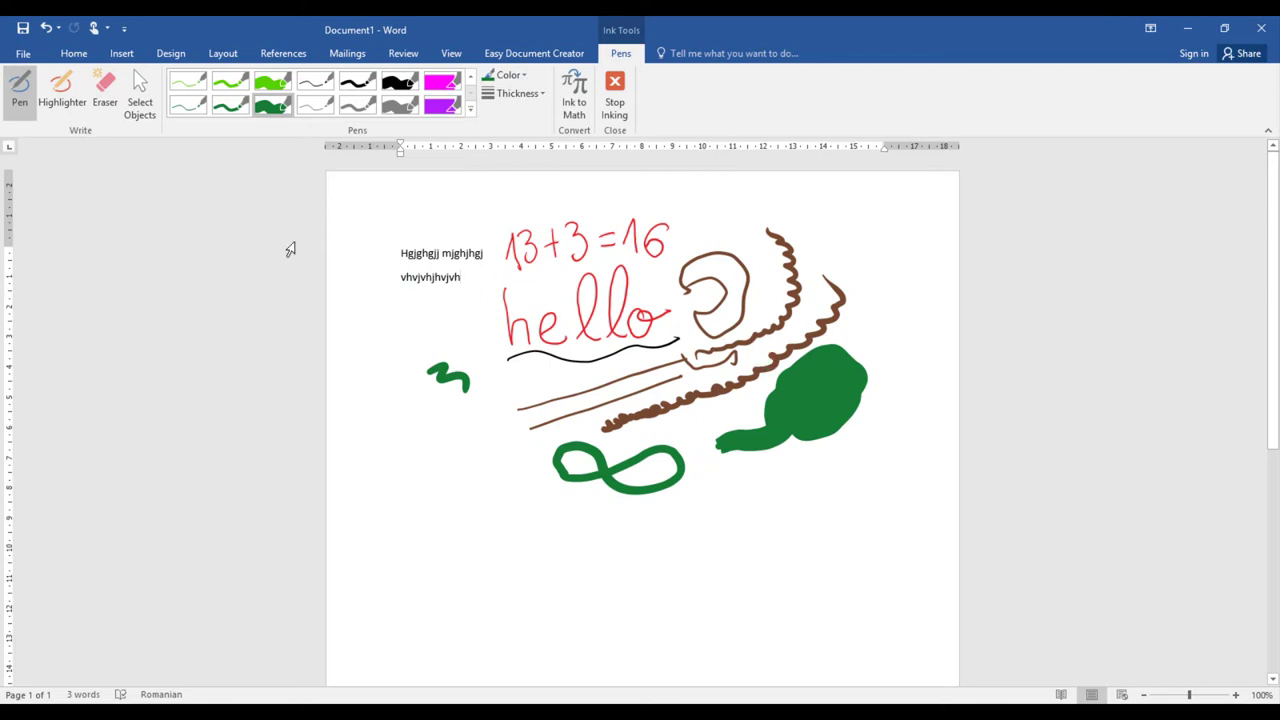
Step: Draw a triangle below the squiggle with the thicker black favorite pen, plus an inner line from its lowest vertex to the opposite side
click(471, 108)
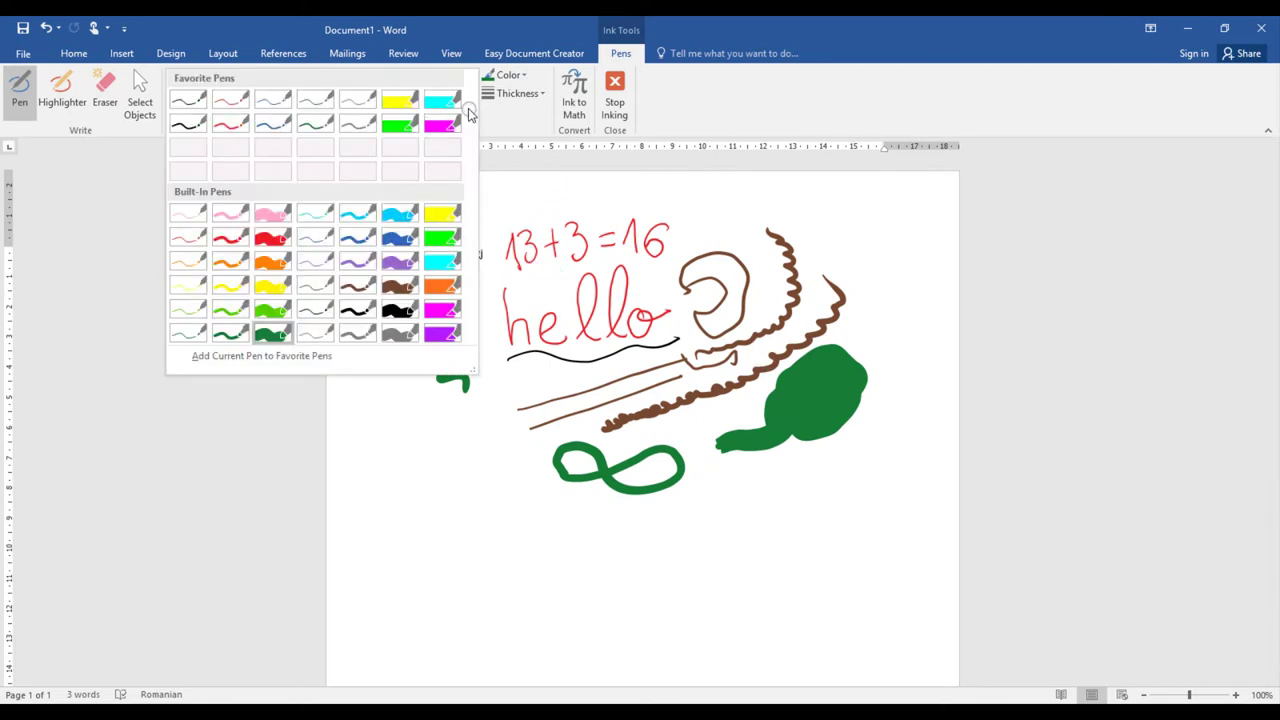
click(189, 123)
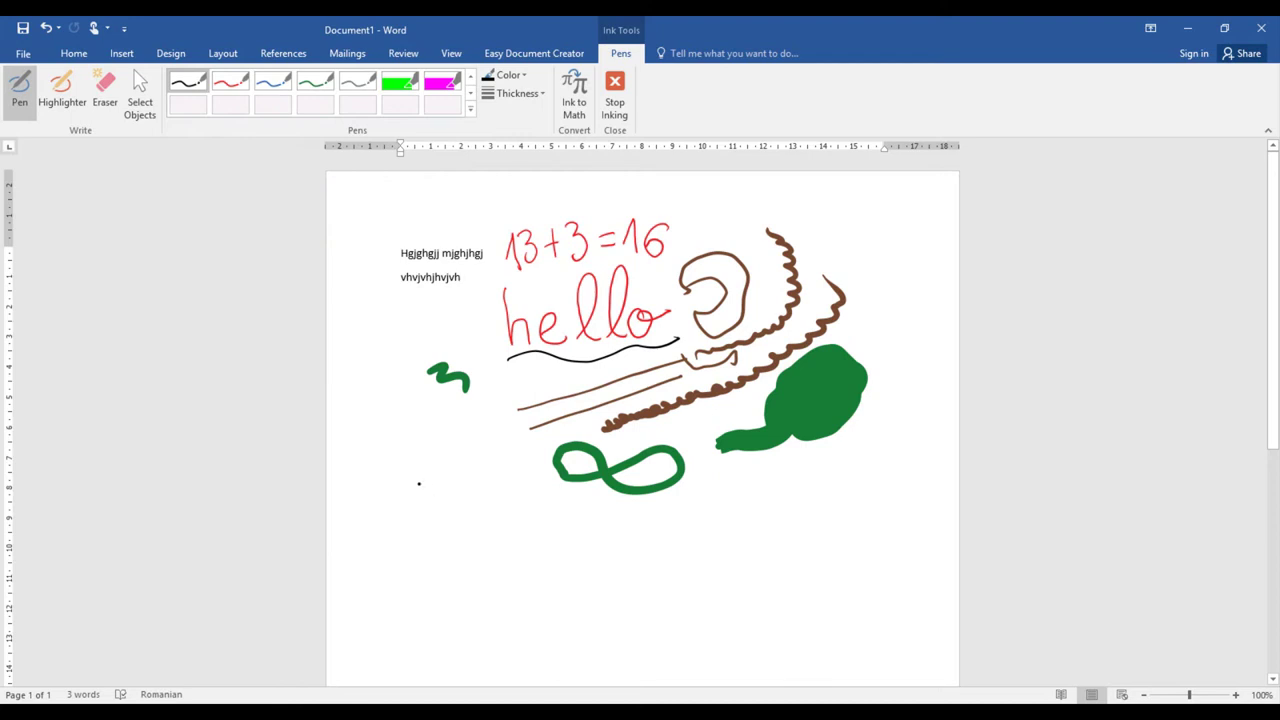
mouse_move(414, 501)
mouse_down()
mouse_move(427, 592)
mouse_move(580, 545)
mouse_up()
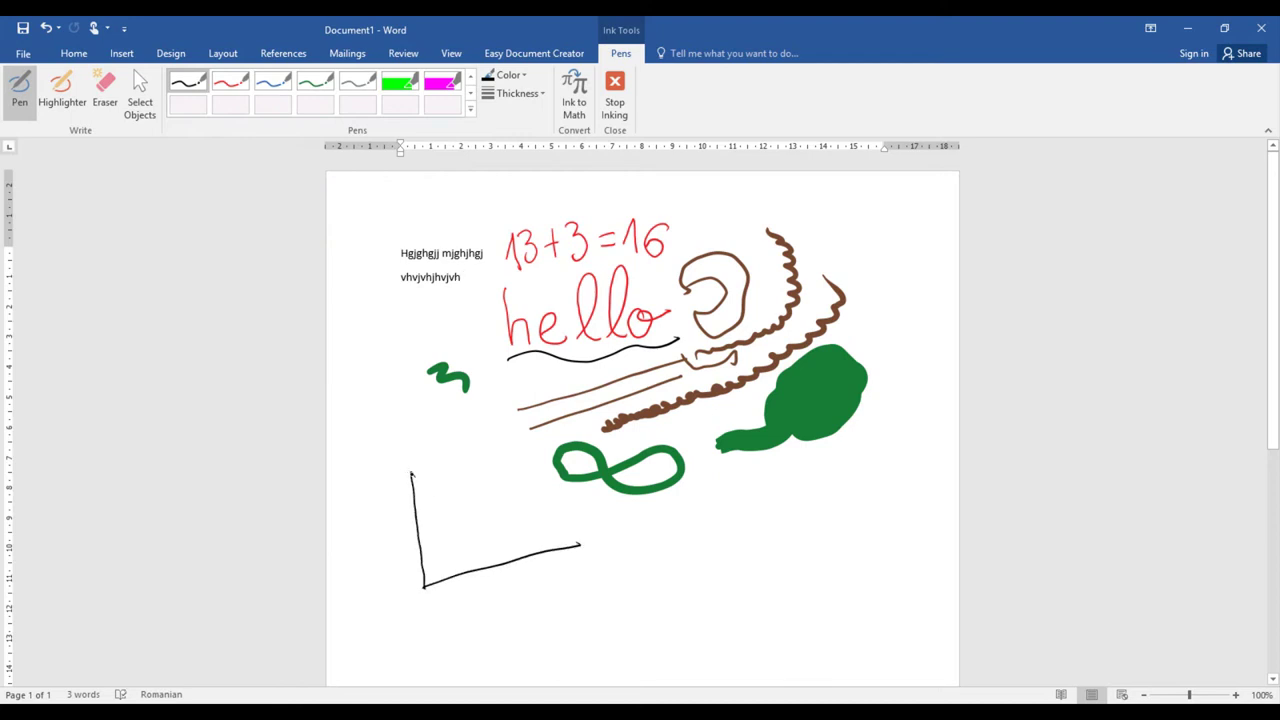
drag(411, 474, 583, 544)
drag(427, 584, 461, 492)
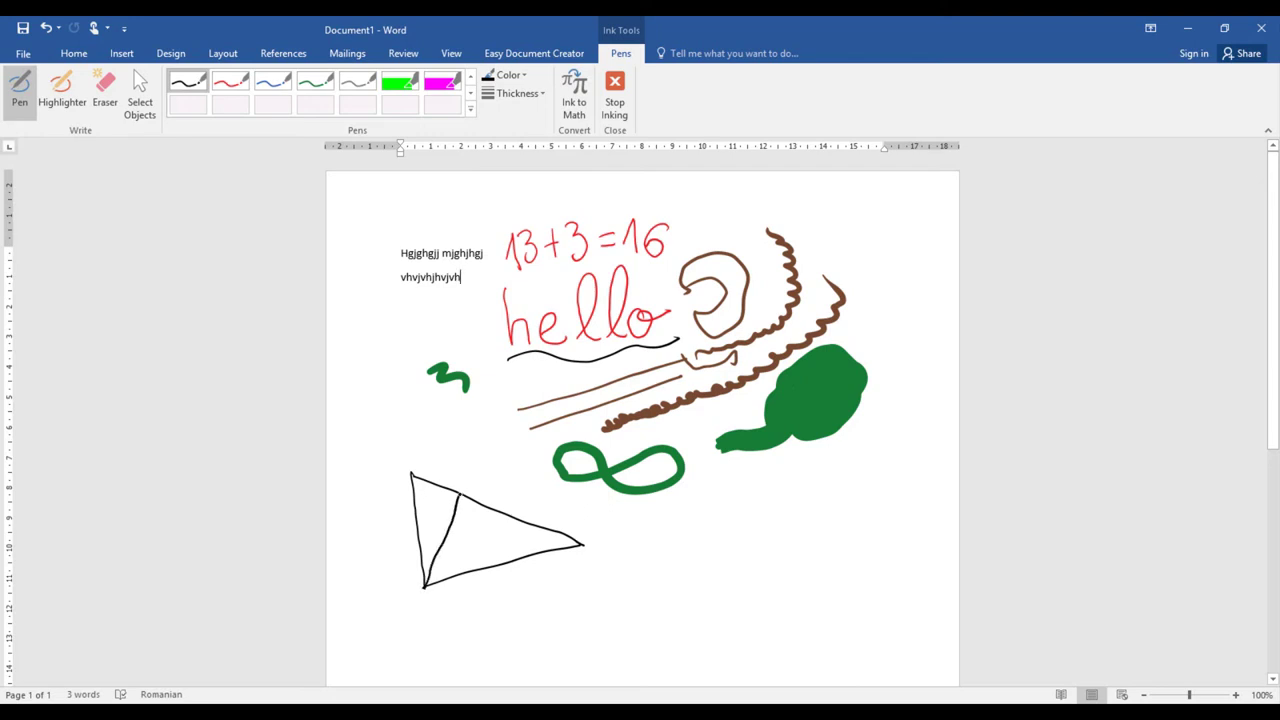
Step: Erase the triangle's inner line, redraw it as an altitude and add a right-angle mark where it meets the opposite side
click(455, 530)
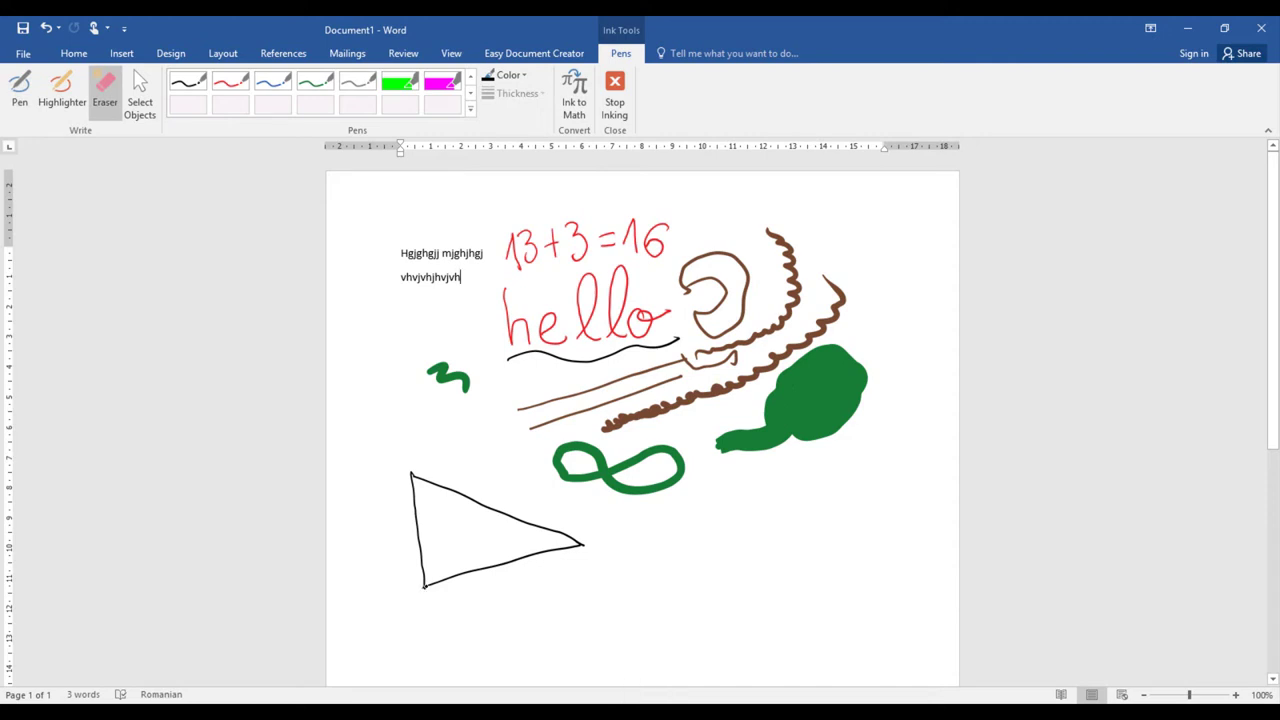
drag(441, 549, 462, 492)
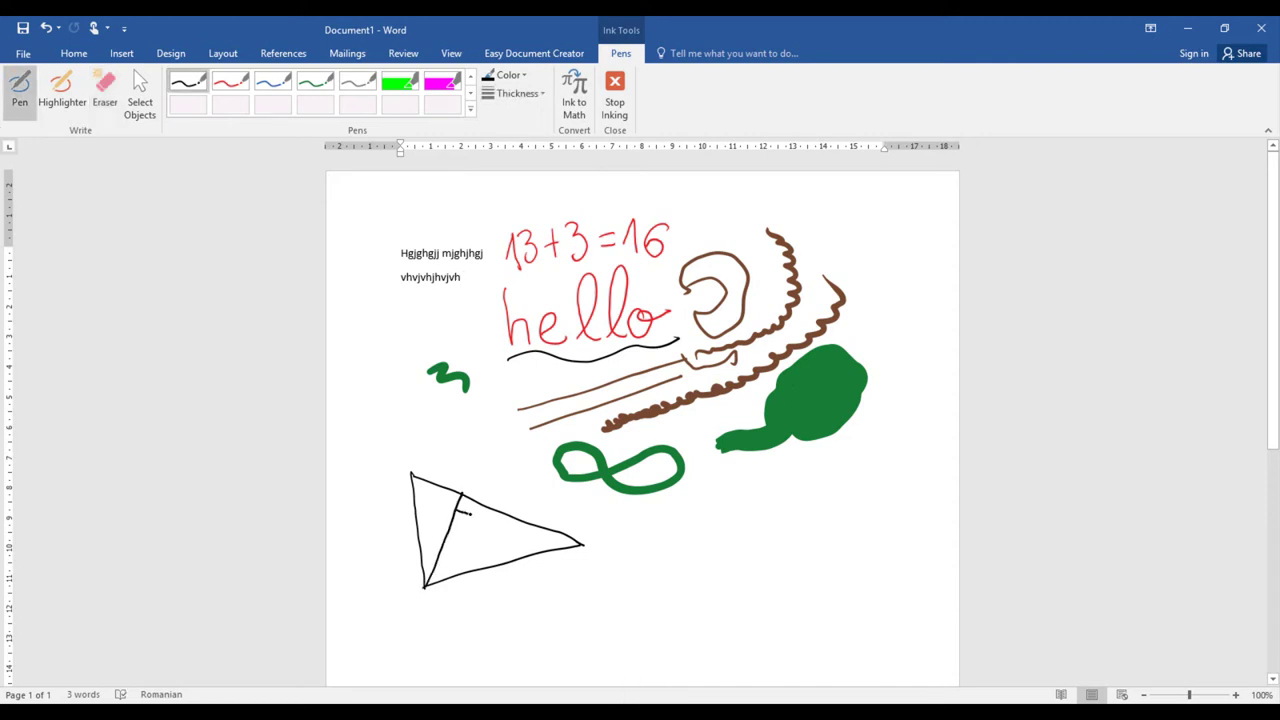
click(464, 507)
Step: Label the triangle's lower vertex A, its far-side vertex B and its upper vertex C by hand
mouse_move(416, 596)
mouse_down()
mouse_move(413, 620)
mouse_move(435, 619)
mouse_move(420, 611)
mouse_move(434, 607)
mouse_up()
drag(586, 552, 590, 572)
mouse_move(429, 455)
mouse_down()
mouse_move(411, 456)
mouse_move(429, 469)
mouse_up()
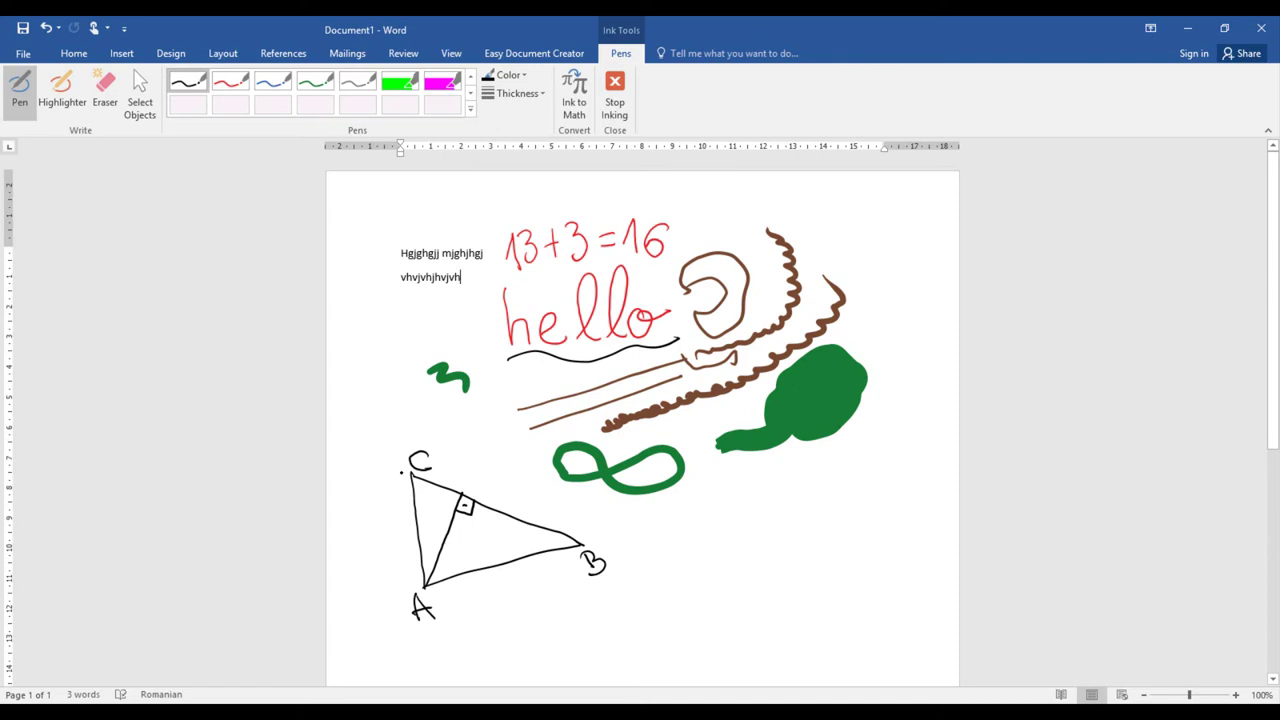
scroll(445, 465, down, 3)
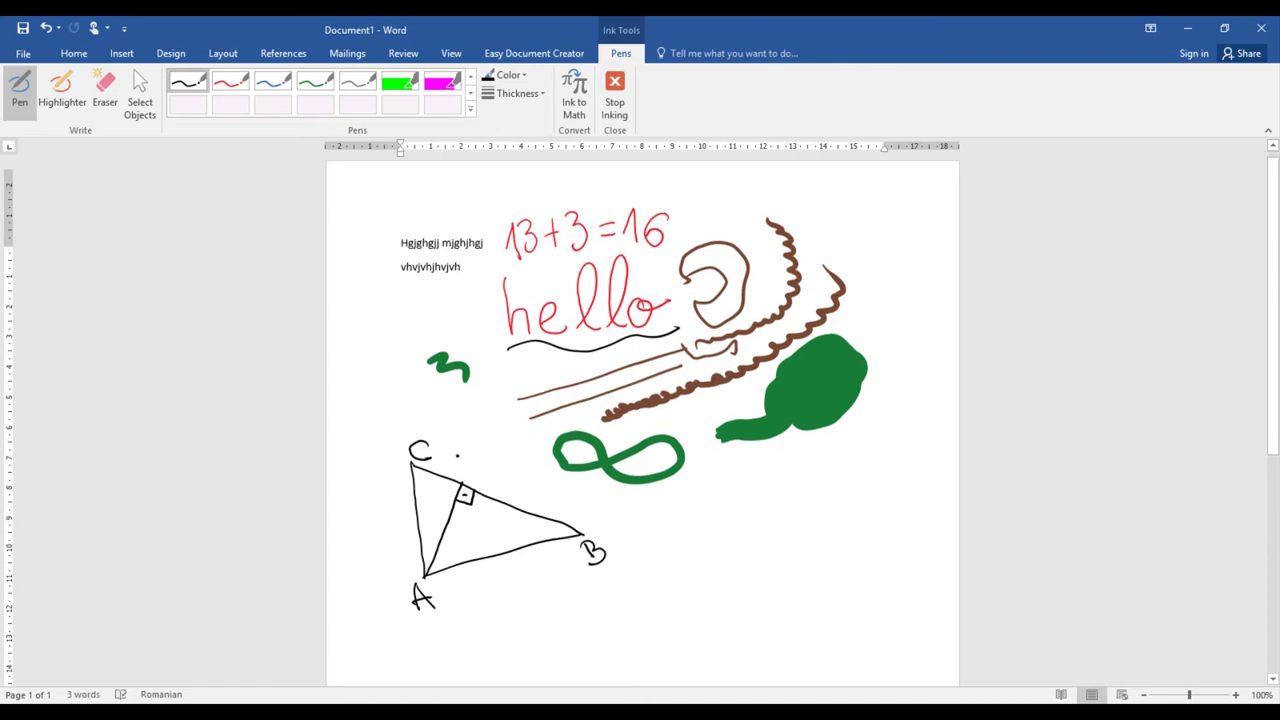
scroll(485, 438, up, 2)
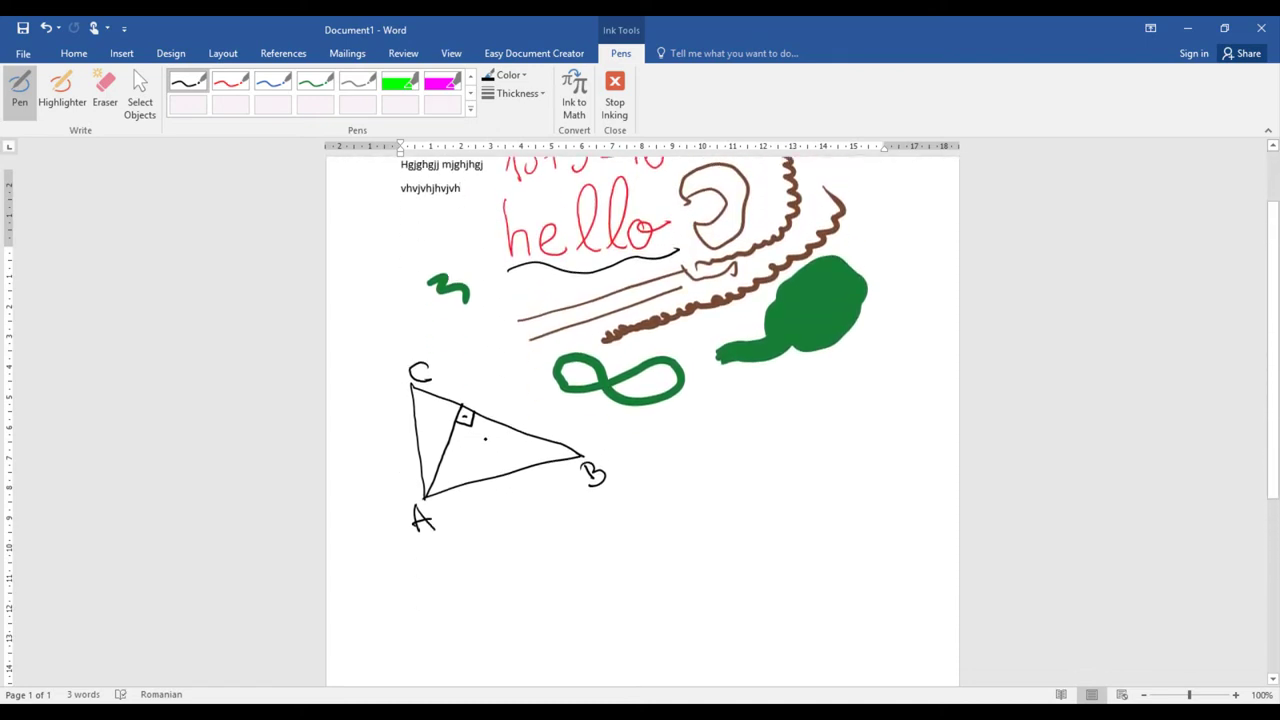
scroll(485, 438, down, 3)
scroll(485, 438, up, 3)
scroll(485, 438, down, 2)
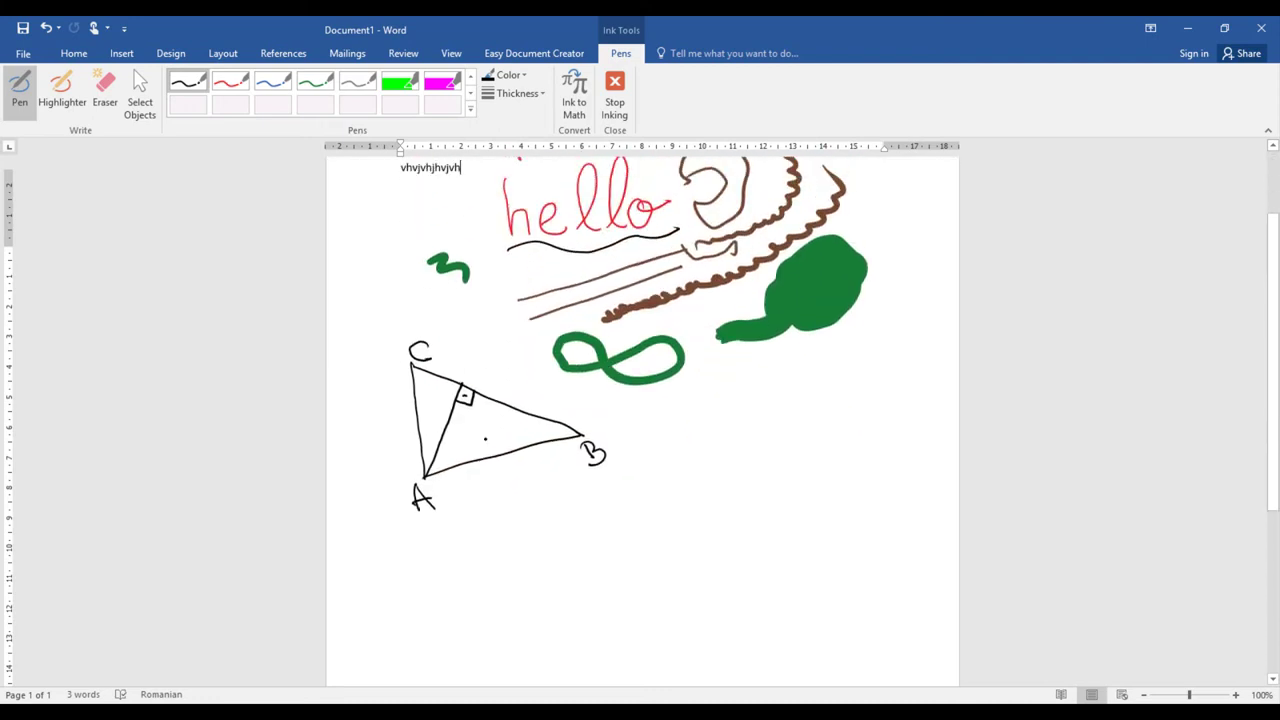
scroll(485, 438, up, 1)
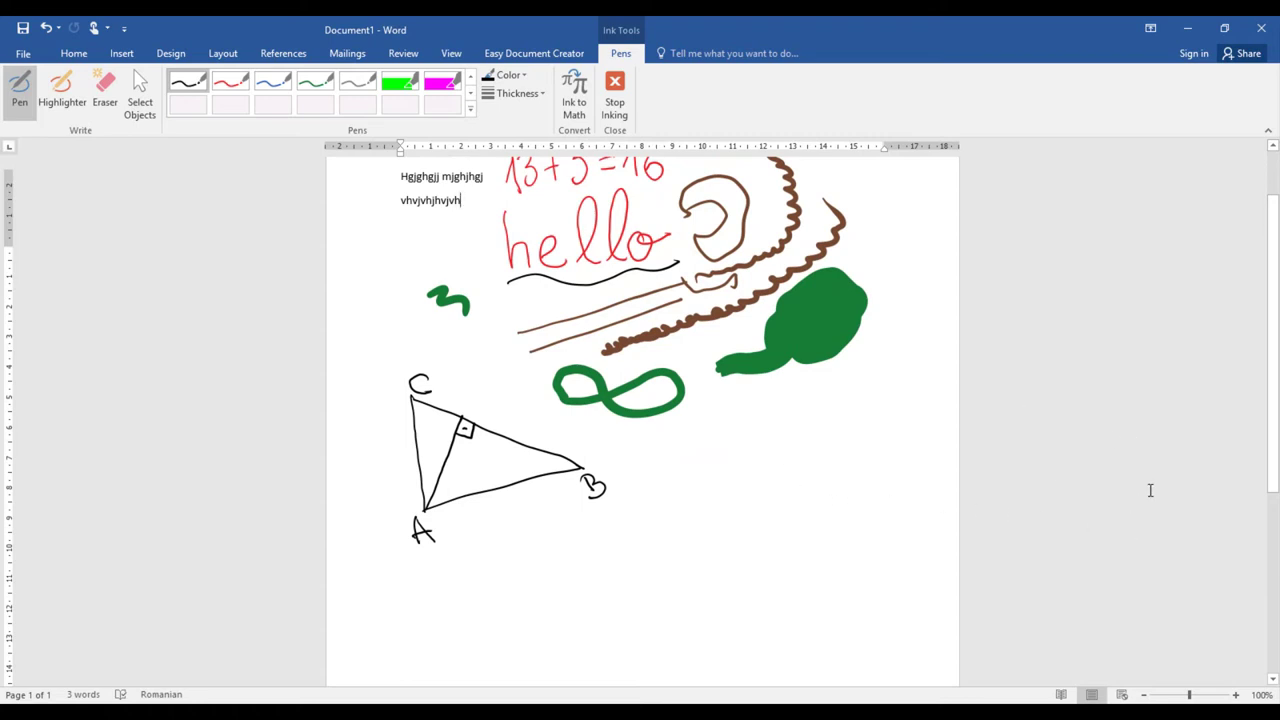
click(1272, 679)
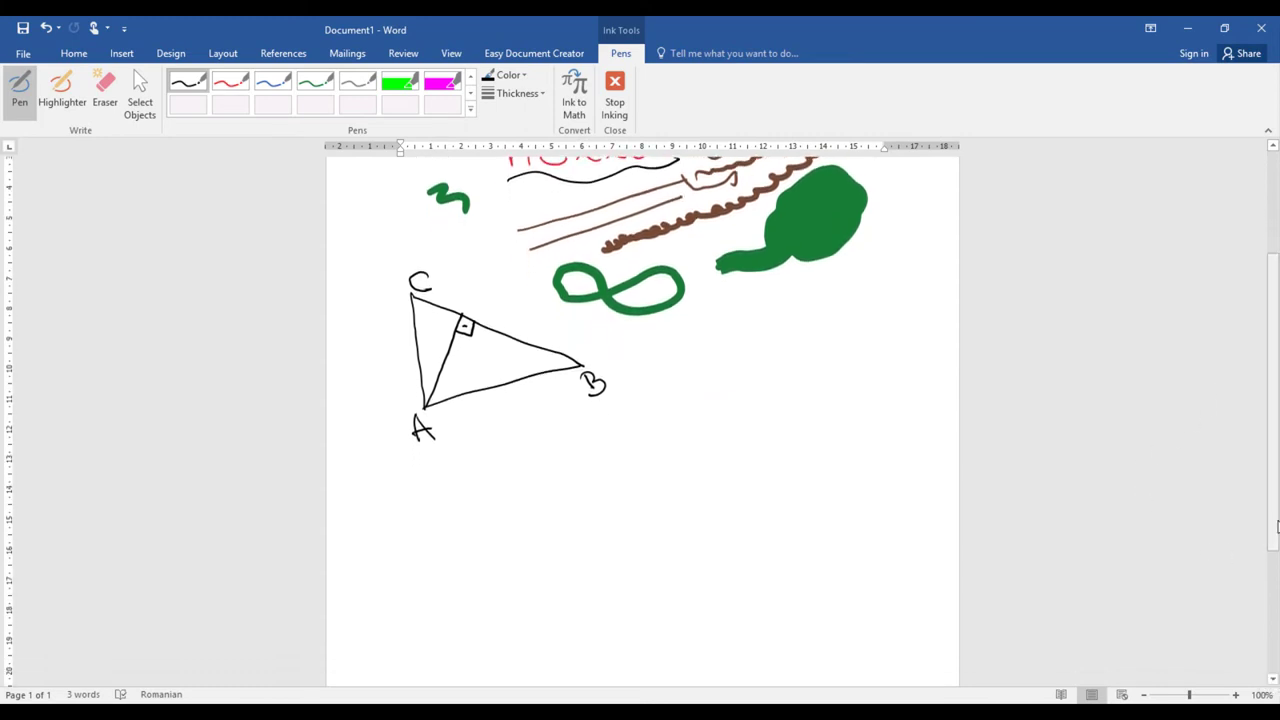
drag(1274, 540, 1274, 505)
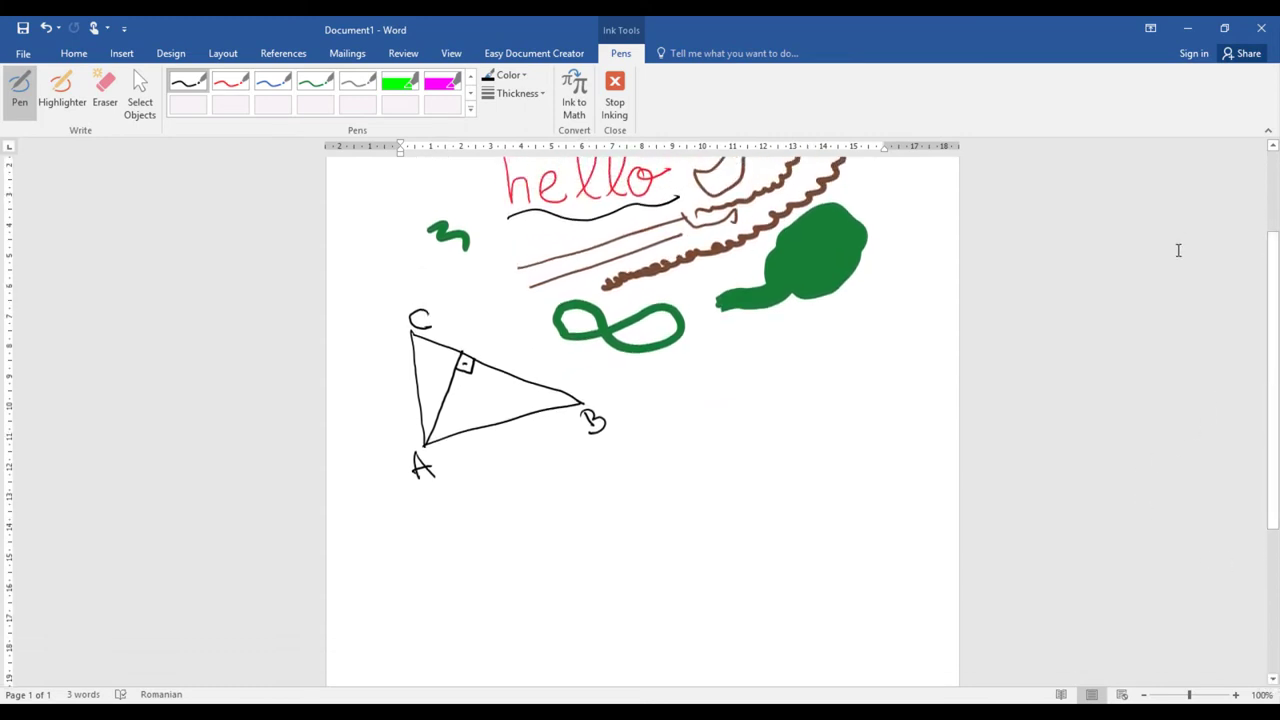
drag(1274, 400, 1274, 384)
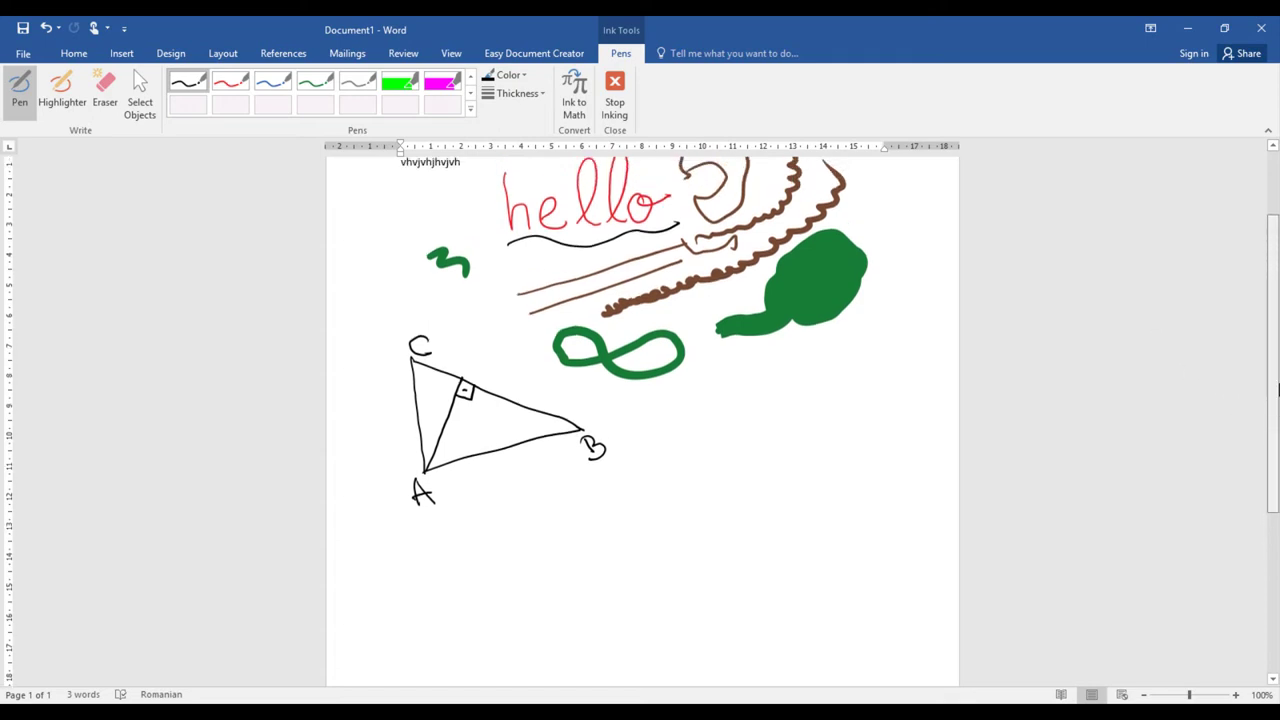
drag(1220, 316, 1256, 341)
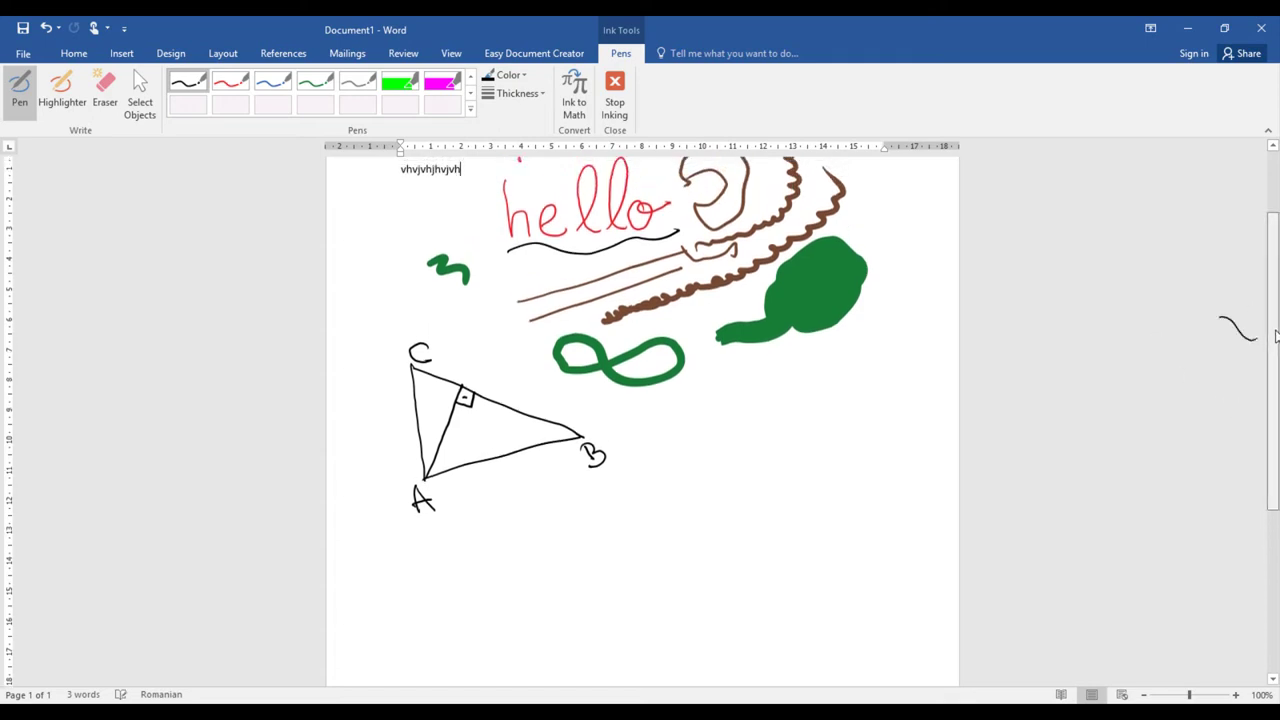
drag(1274, 252, 1274, 232)
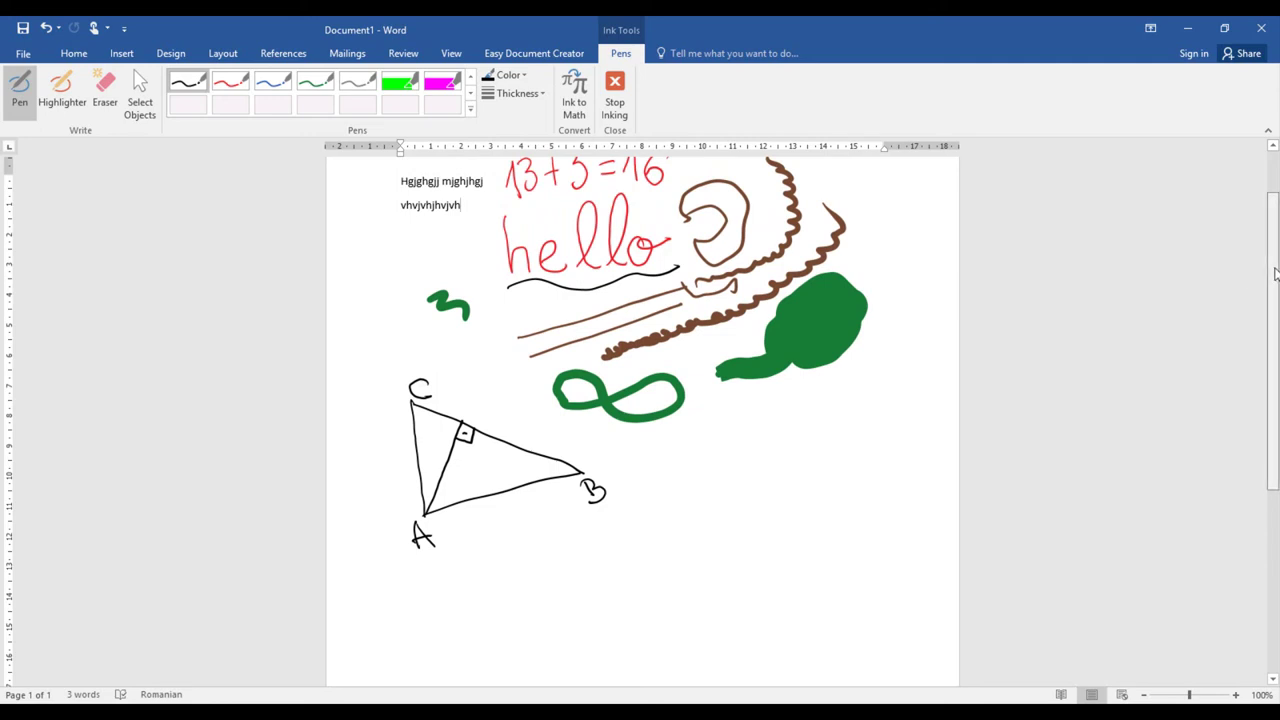
scroll(1252, 285, up, 1)
scroll(1257, 325, down, 2)
scroll(1257, 325, down, 4)
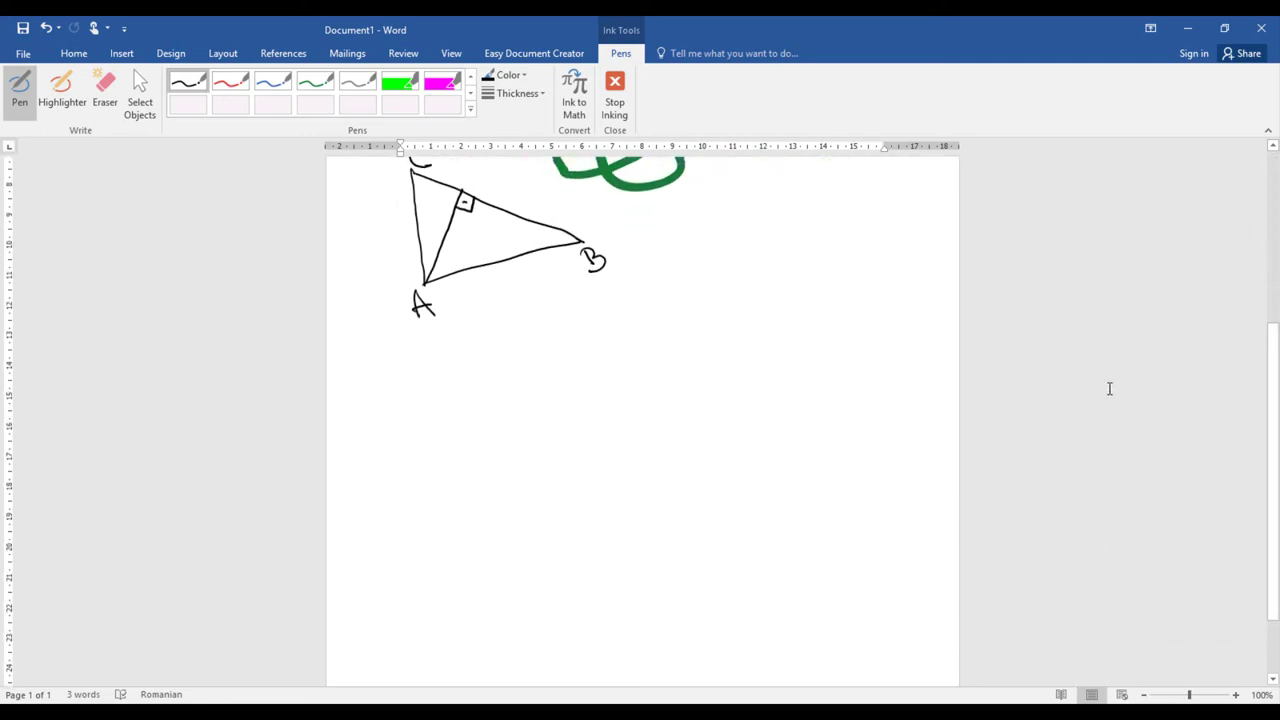
scroll(1274, 408, up, 6)
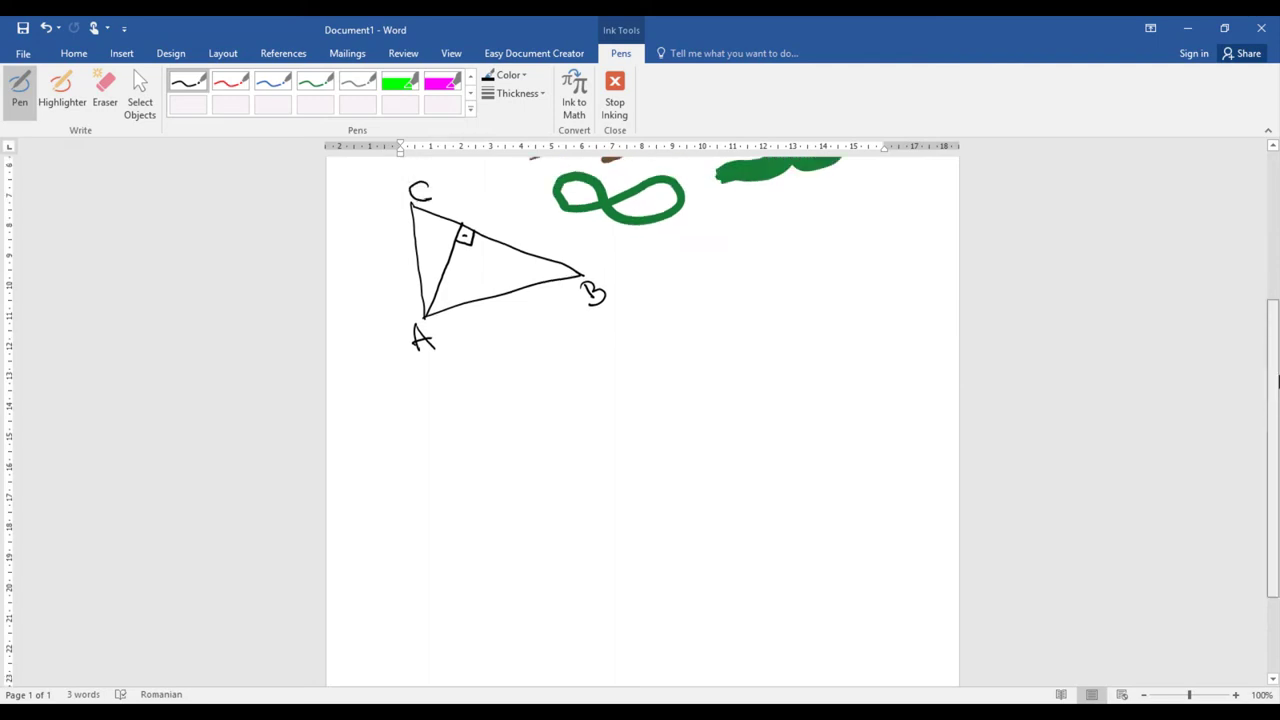
Step: Handwrite the equation AB²+AC²=BC² beside the triangle in black and underline it
drag(1274, 279, 1277, 363)
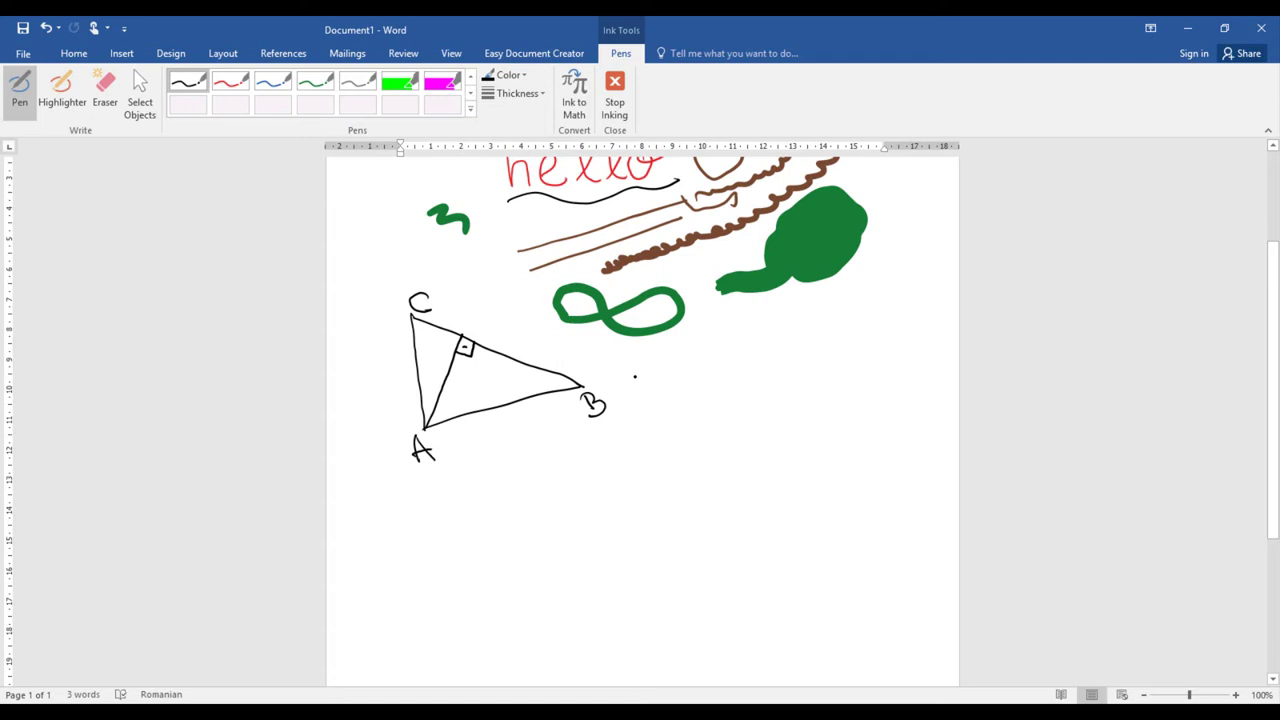
mouse_move(636, 404)
mouse_down()
mouse_move(668, 382)
mouse_move(667, 401)
mouse_up()
mouse_move(676, 356)
mouse_down()
mouse_move(686, 350)
mouse_move(707, 396)
mouse_move(719, 385)
mouse_move(745, 396)
mouse_up()
click(725, 369)
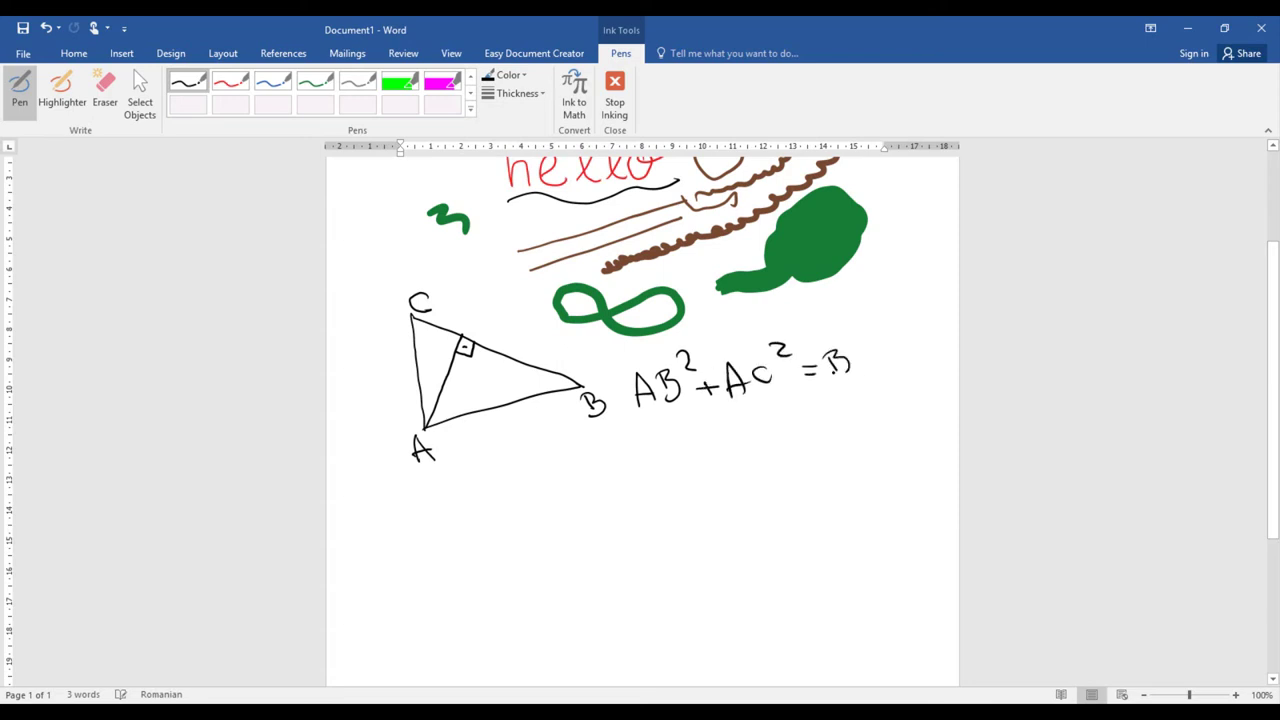
drag(824, 350, 846, 374)
drag(868, 352, 868, 367)
drag(632, 427, 918, 374)
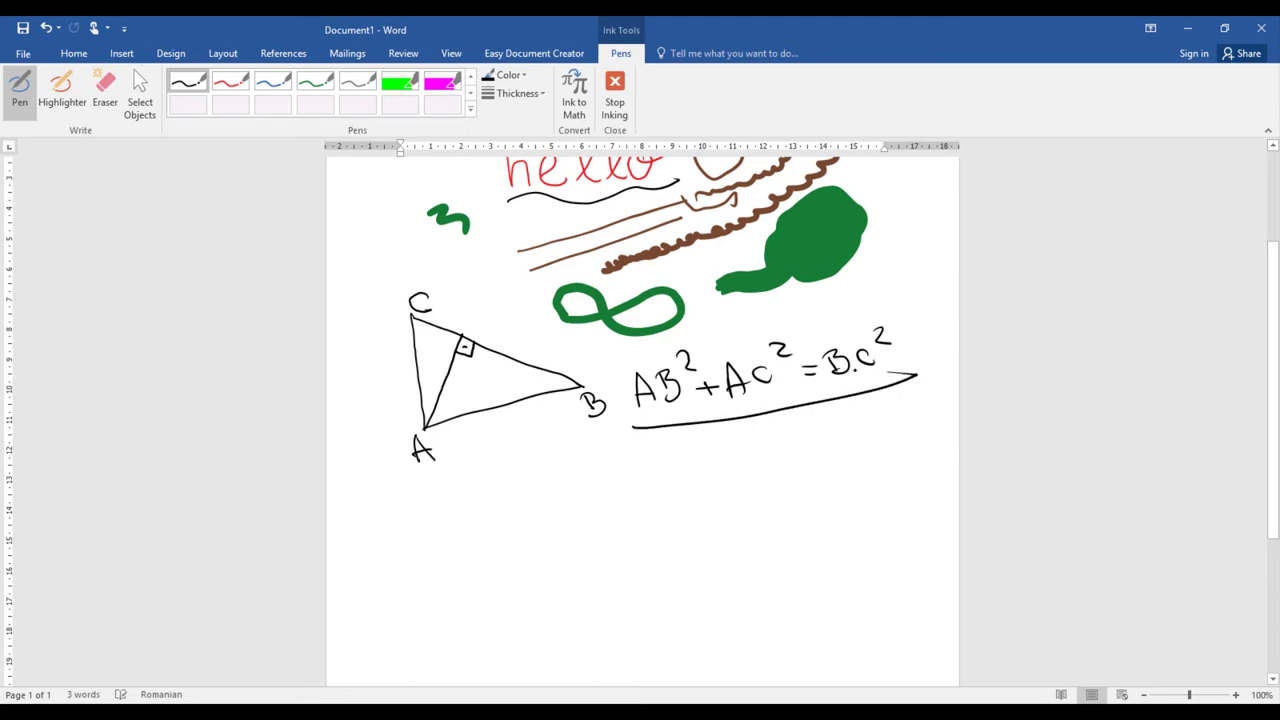
click(905, 386)
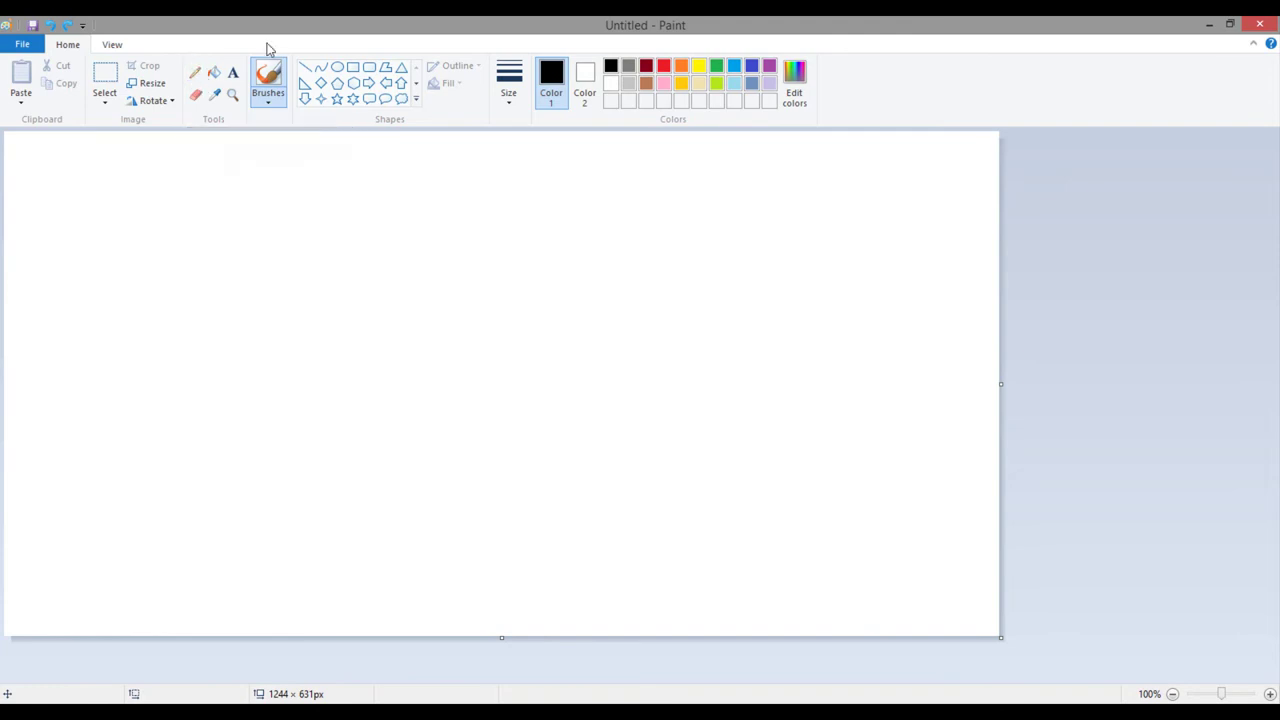
Step: In Paint, draw a black freehand cloud with the Pencil in the canvas's upper-left area and fill its body with light turquoise
click(195, 74)
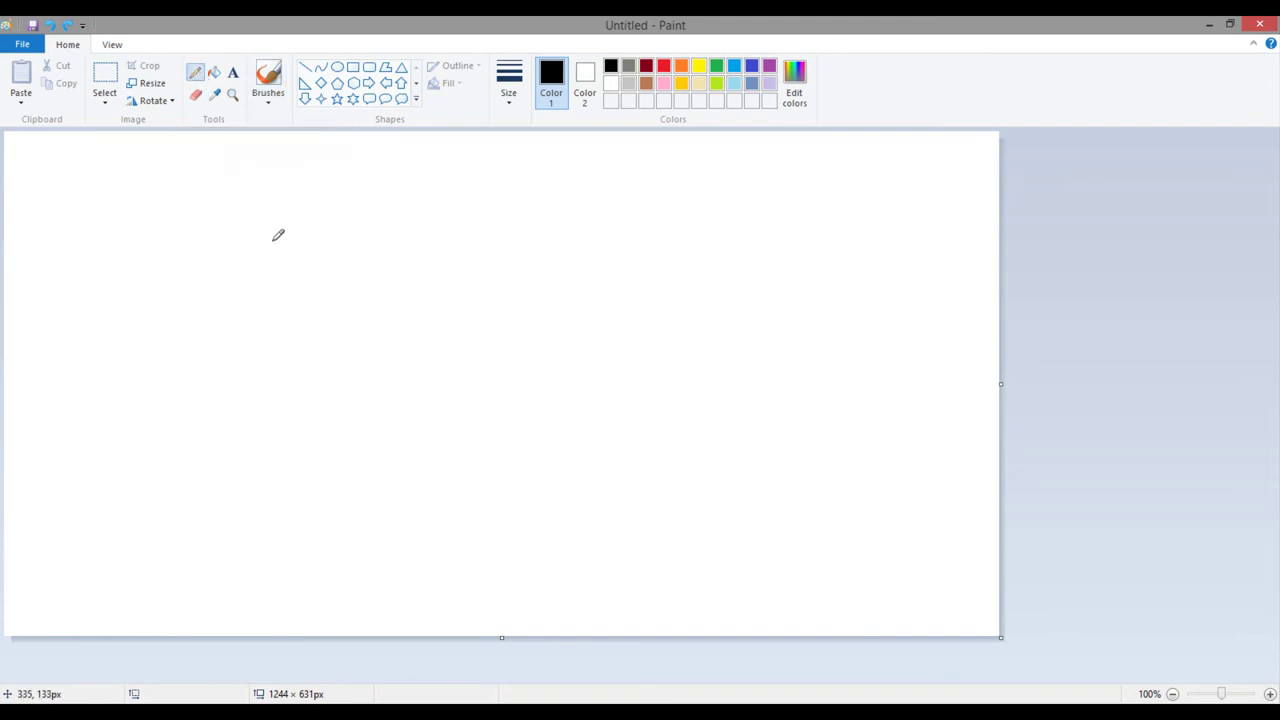
mouse_move(272, 241)
mouse_down()
mouse_move(327, 202)
mouse_move(389, 213)
mouse_move(354, 274)
mouse_move(300, 300)
mouse_move(240, 258)
mouse_move(276, 236)
mouse_up()
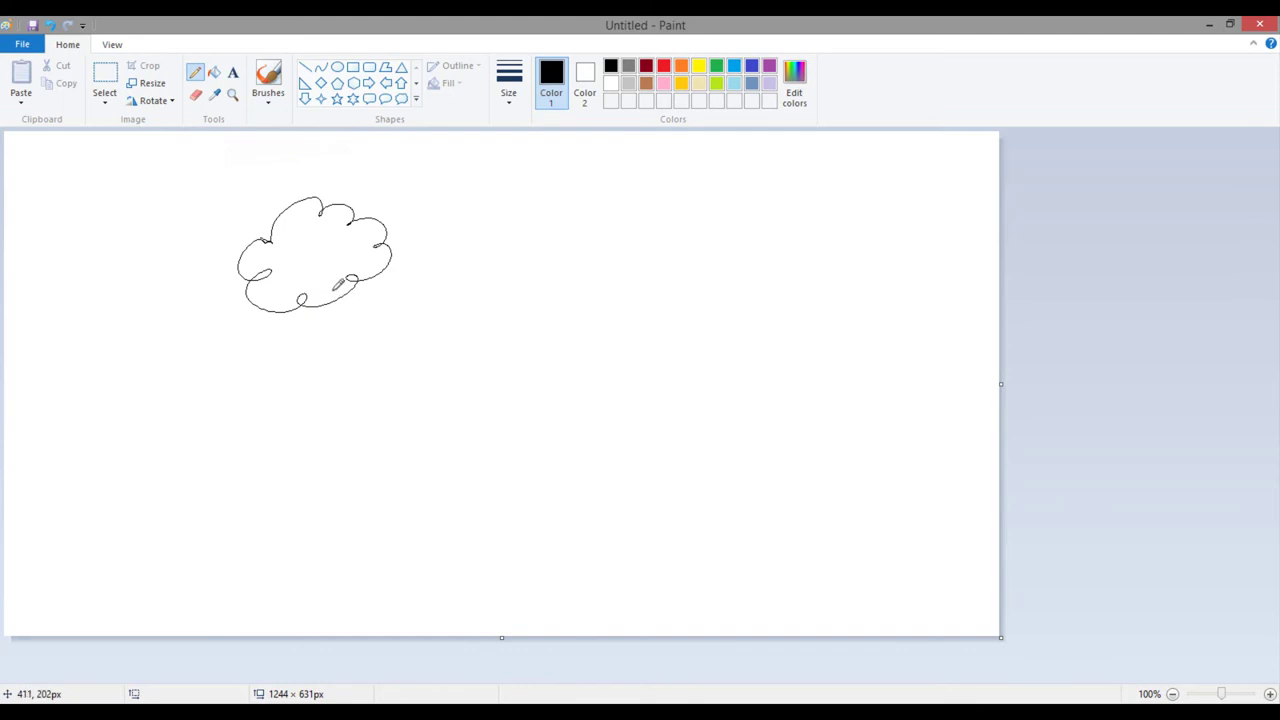
click(218, 78)
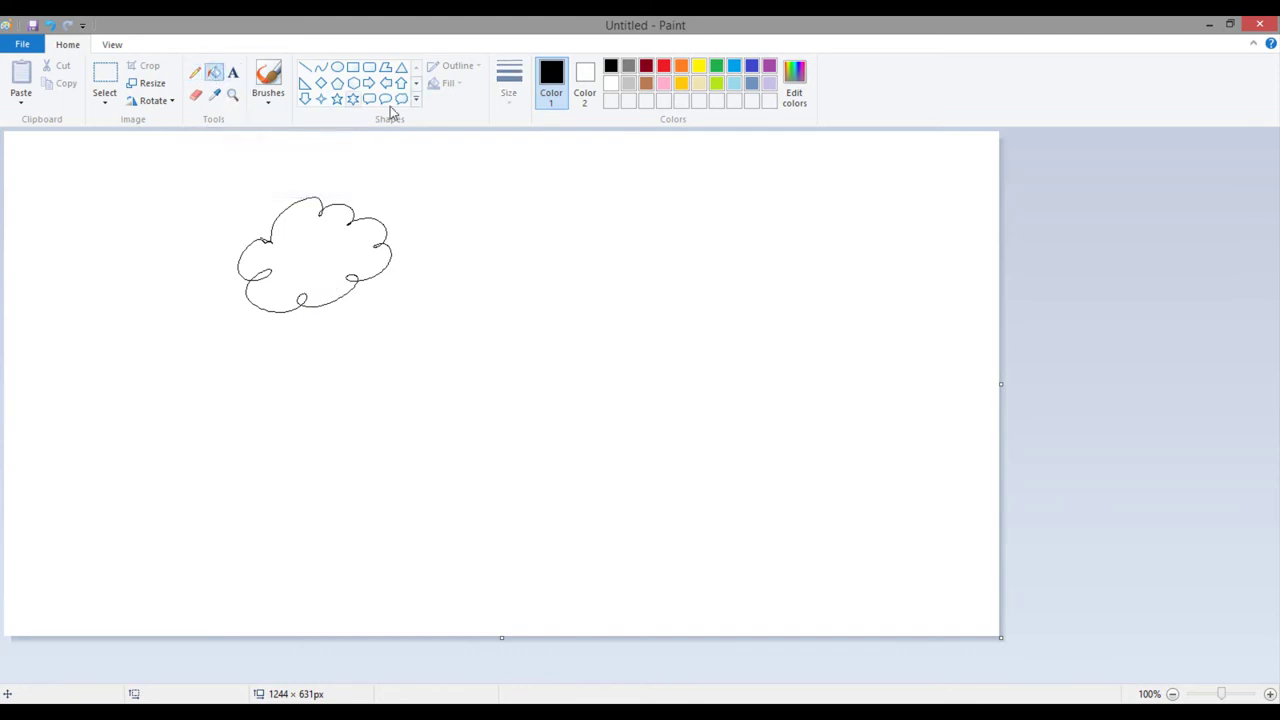
click(735, 87)
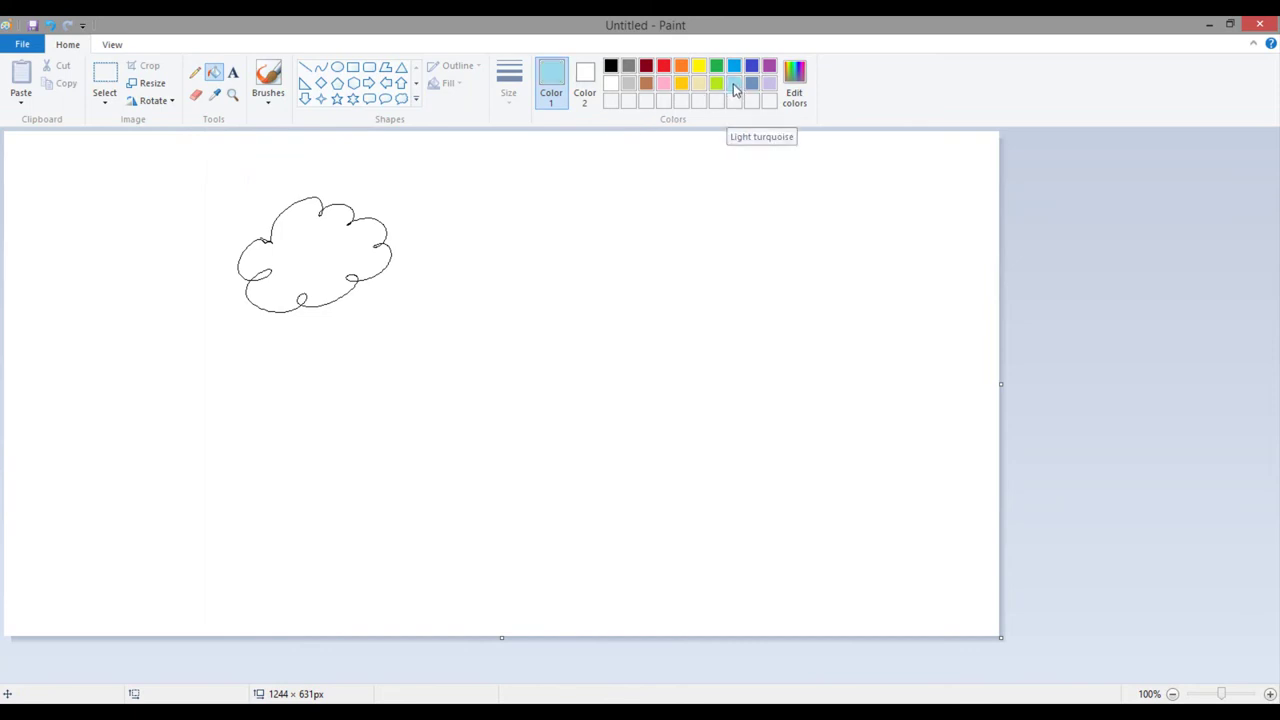
click(319, 251)
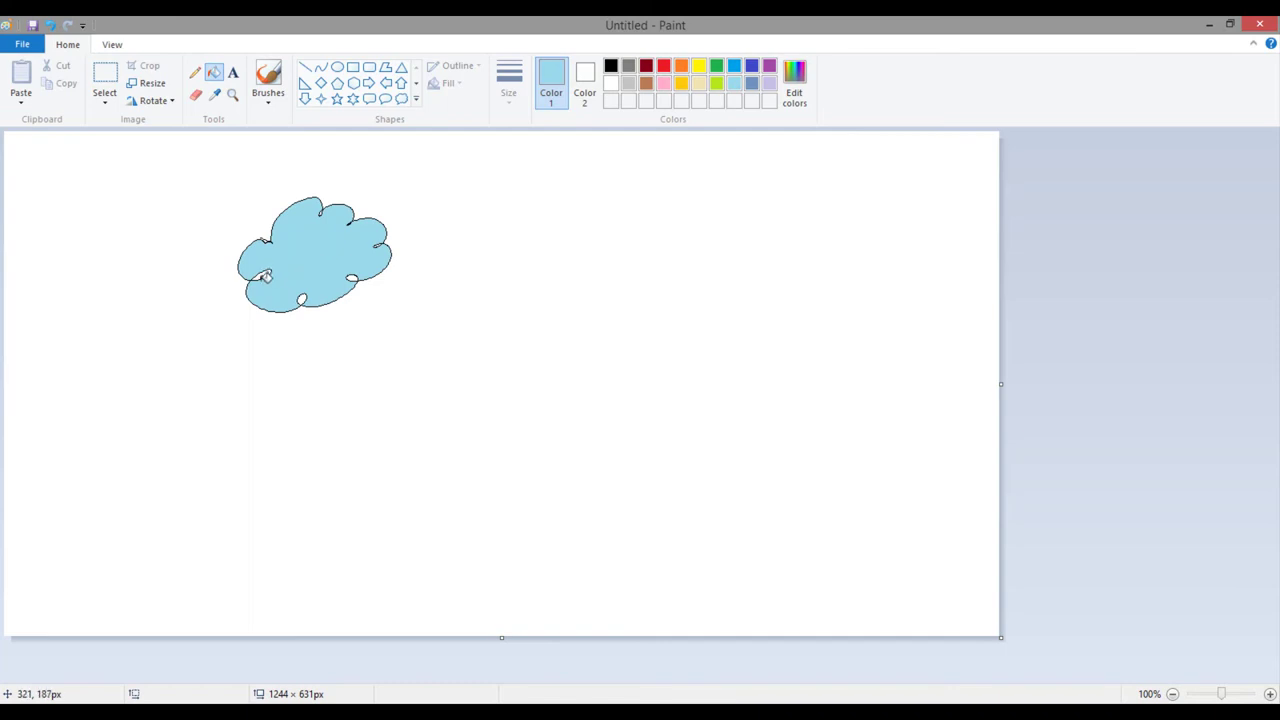
key(ctrl+z)
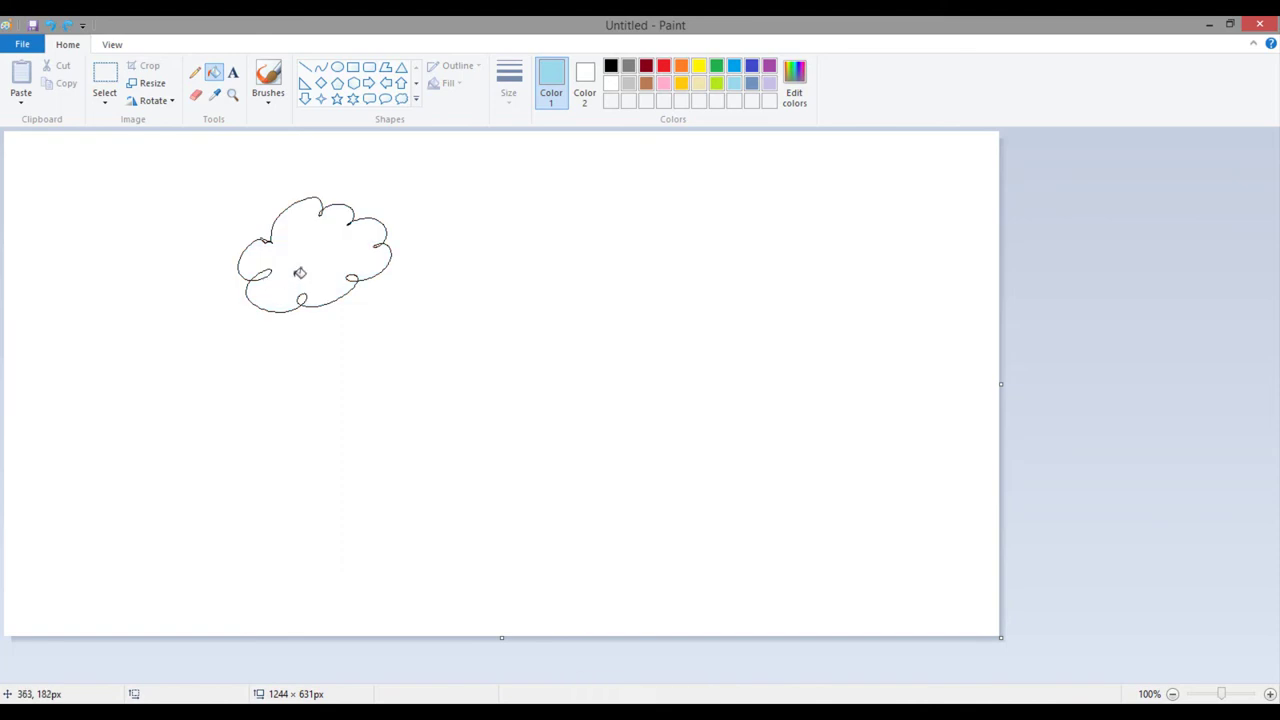
click(295, 273)
key(ctrl+plus)
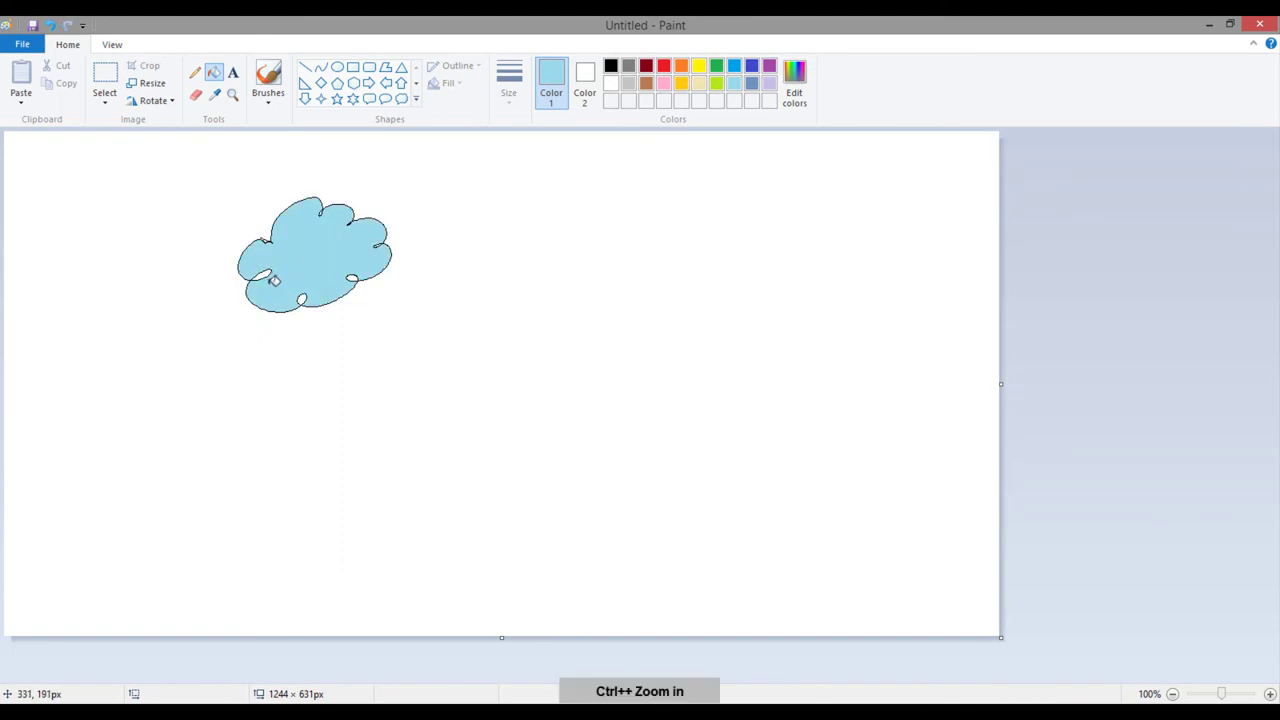
key(ctrl)
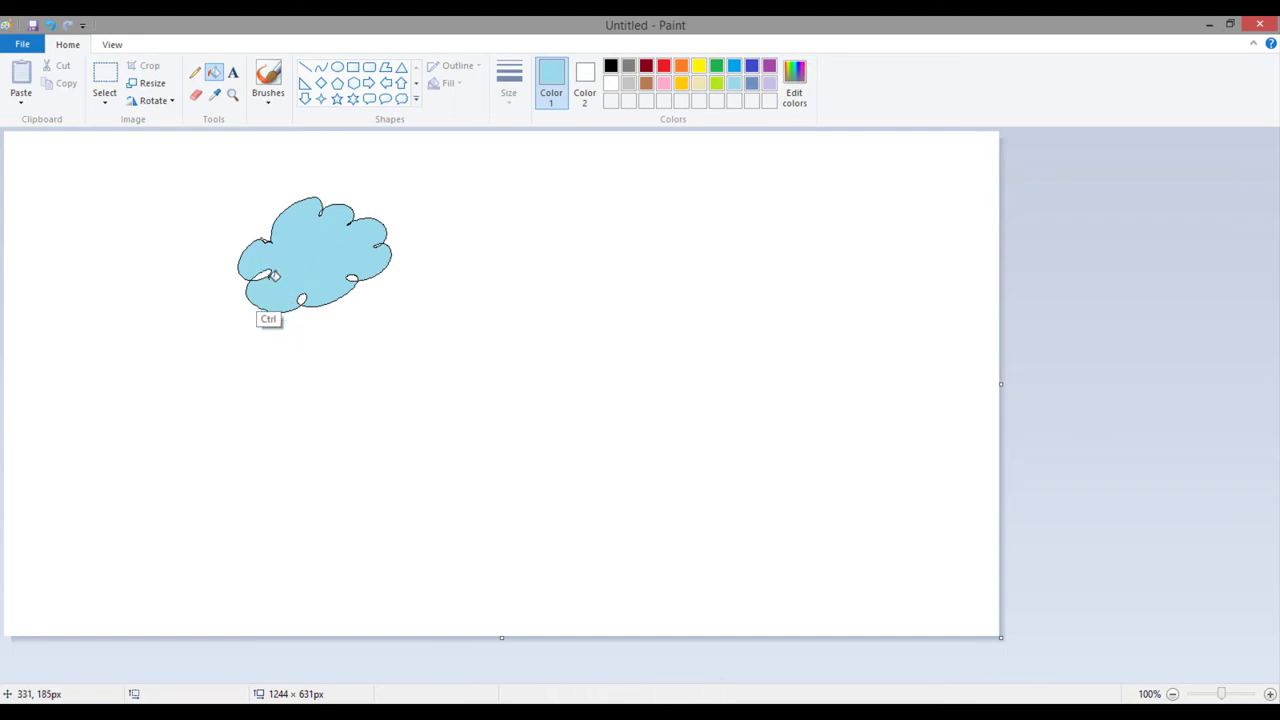
key(ctrl+minus)
key(ctrl+plus)
key(ctrl+minus)
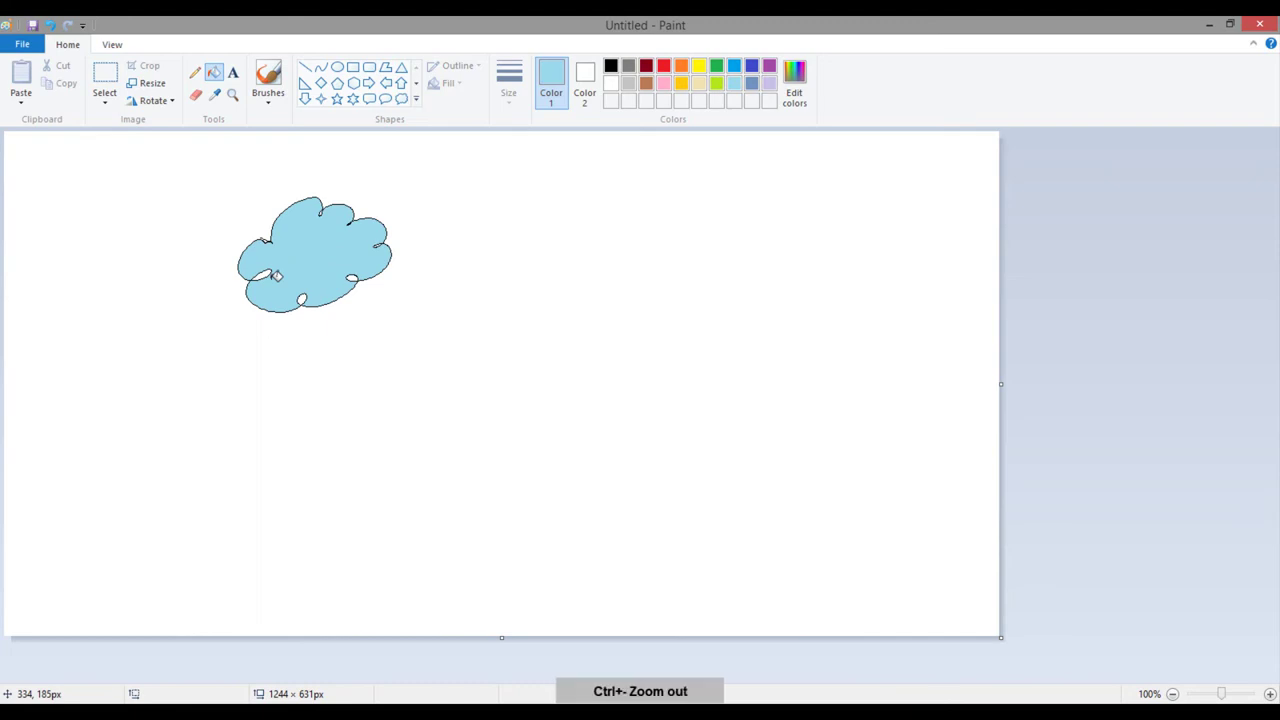
key(ctrl+plus)
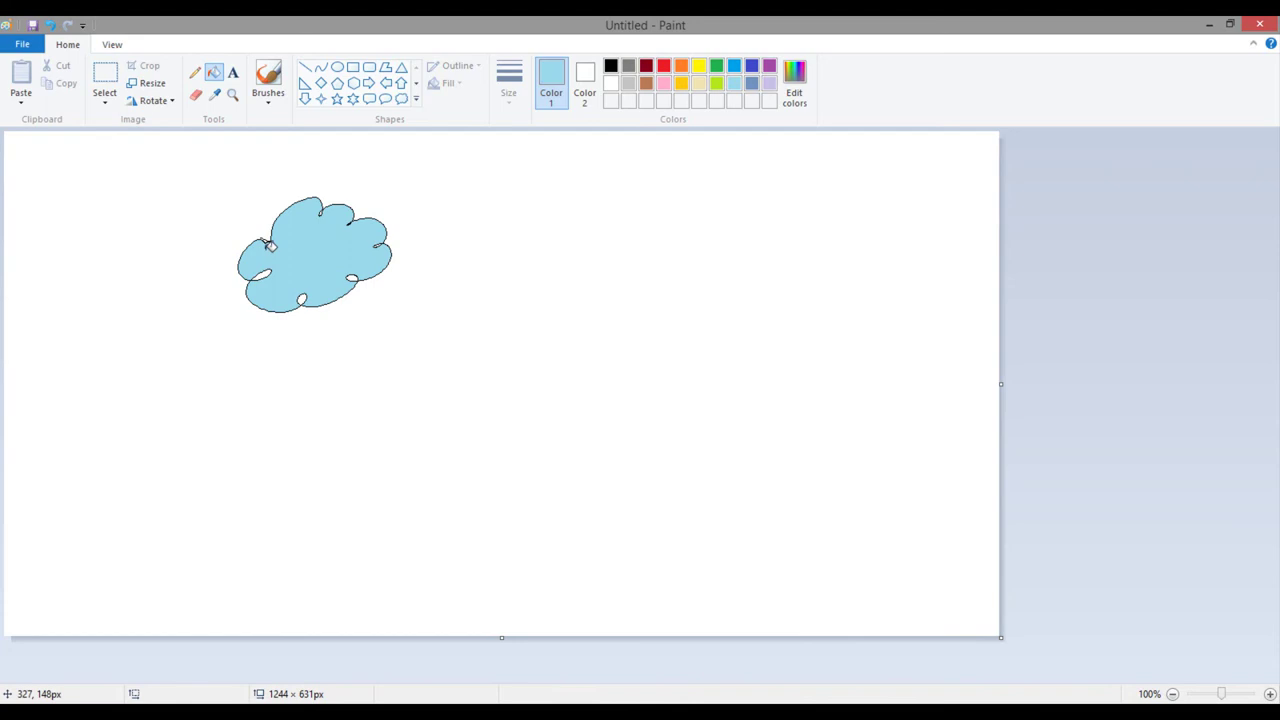
key(ctrl+plus)
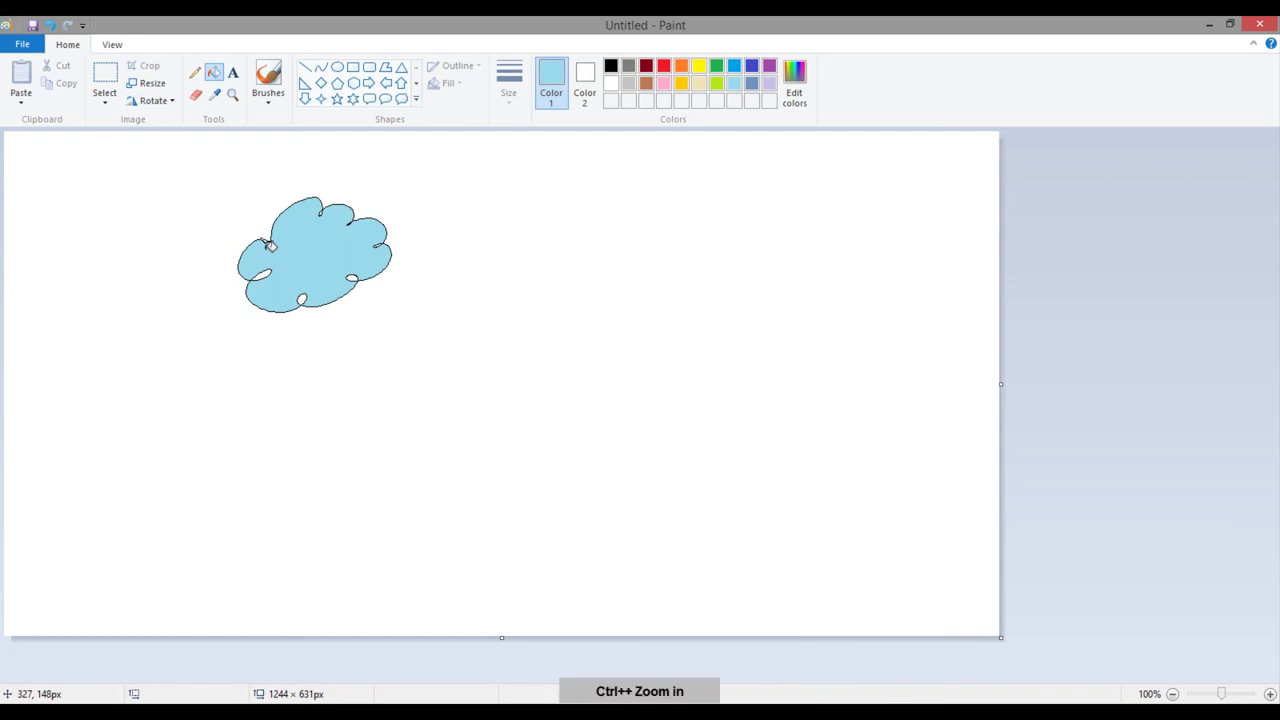
key(ctrl+minus)
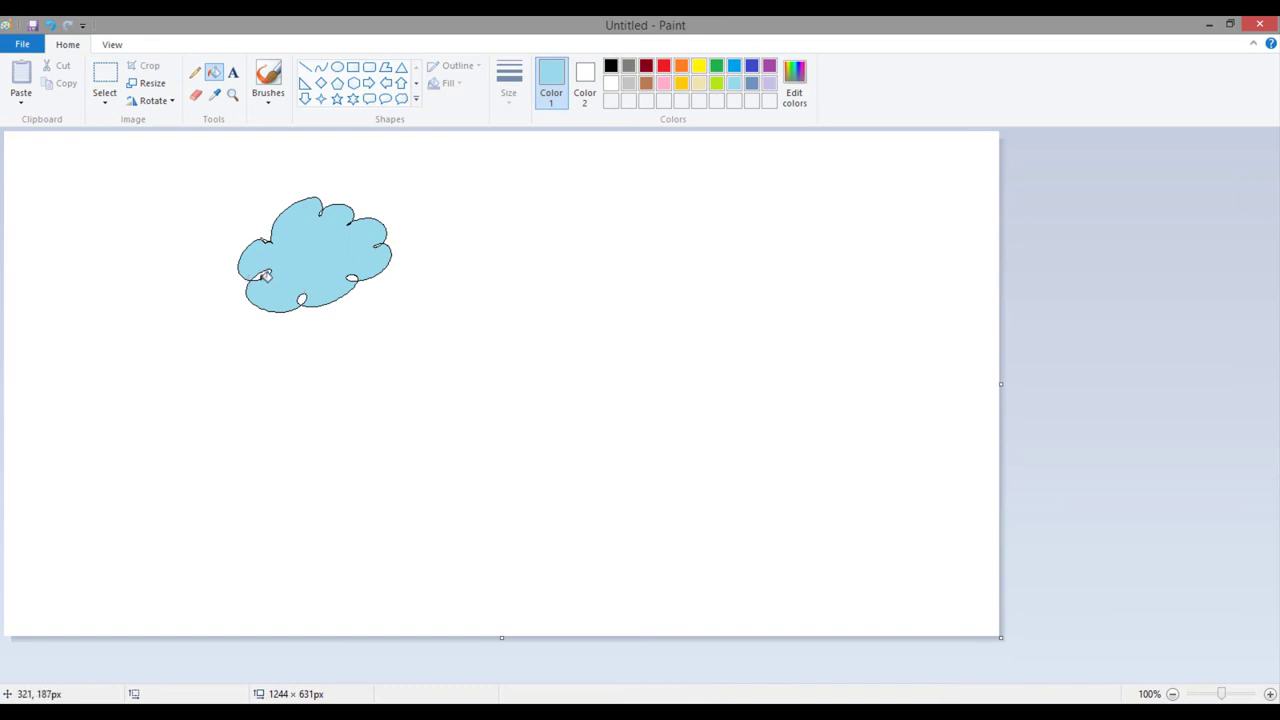
Step: Fill the small unfilled loops along the cloud's lower edge with light turquoise
click(266, 276)
click(303, 298)
click(195, 73)
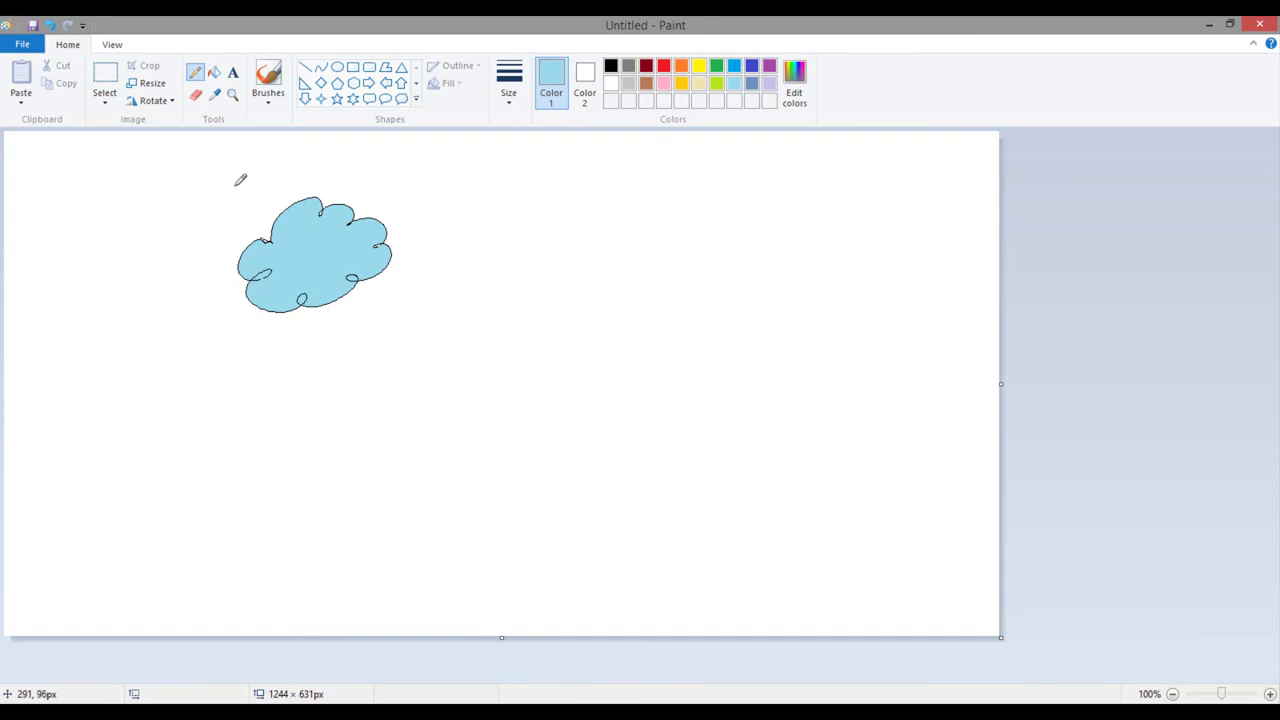
Step: Erase a winding path through the middle of the cloud and set the eraser to its thickest size
click(198, 100)
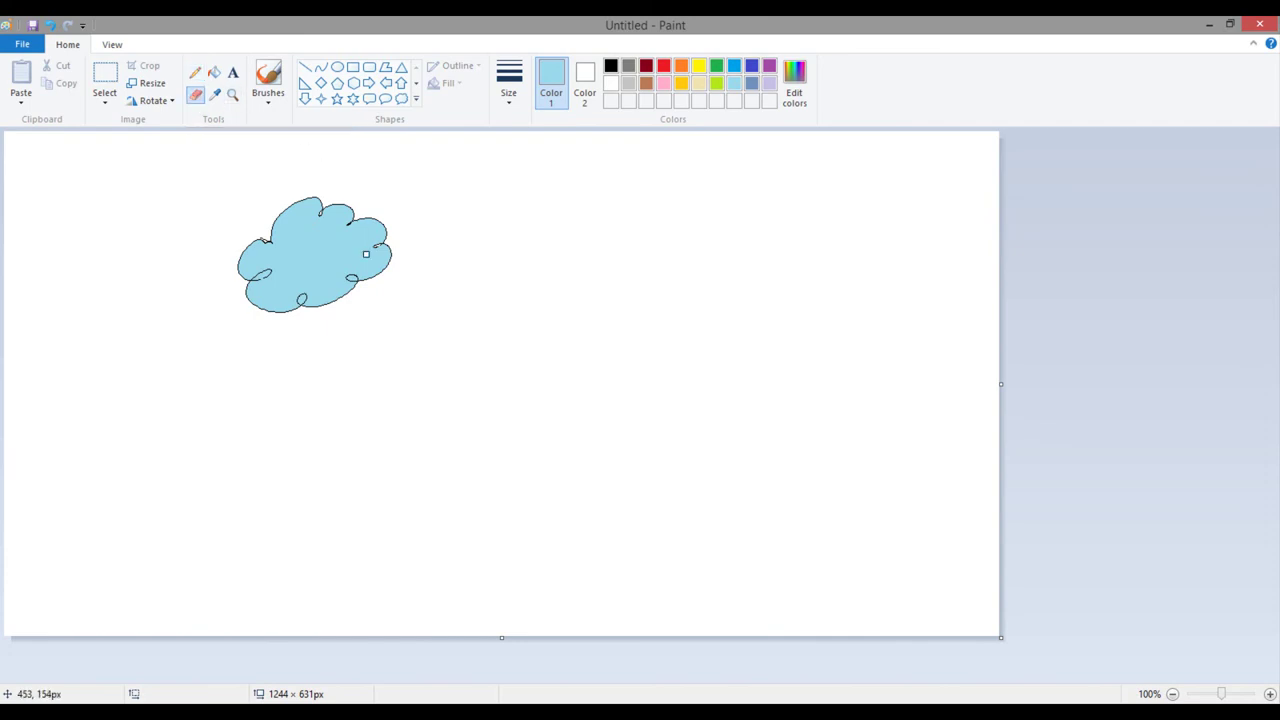
mouse_move(331, 255)
mouse_down()
mouse_move(290, 262)
mouse_move(322, 262)
mouse_move(340, 232)
mouse_move(278, 245)
mouse_up()
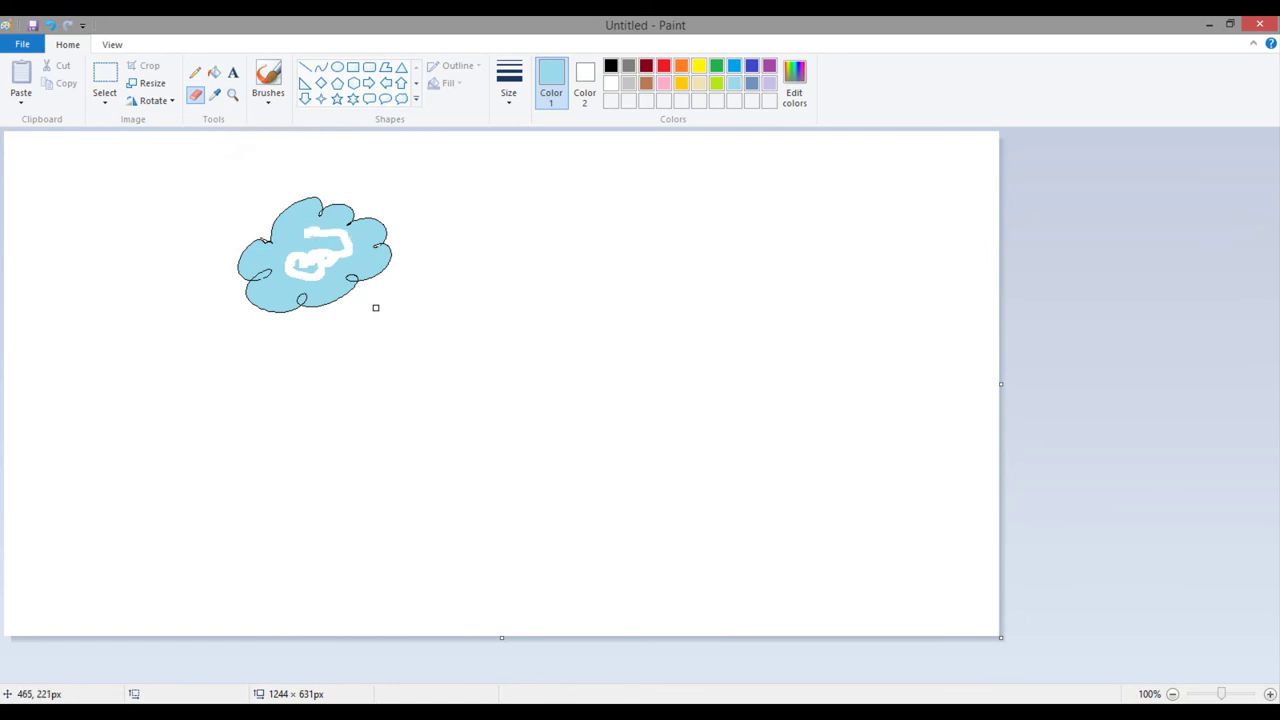
click(509, 100)
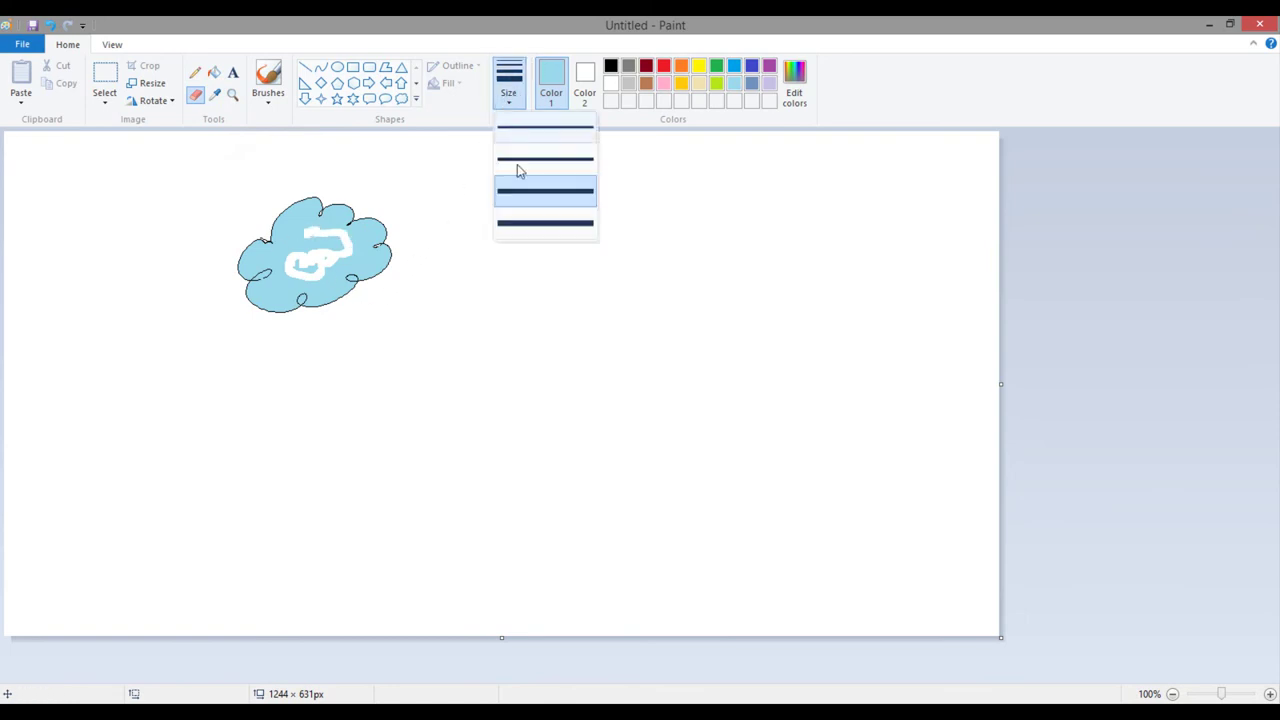
click(517, 223)
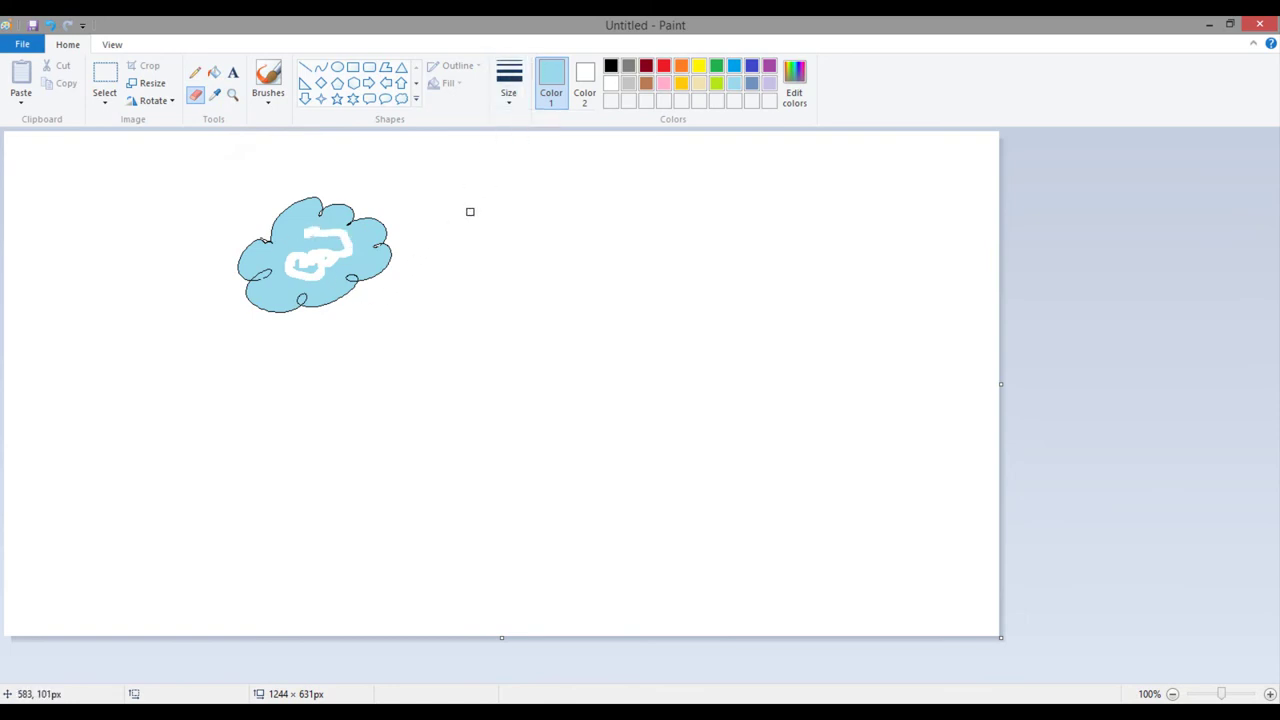
Step: Draw a thin red spiral-like circle with the Pencil on the canvas beyond the cloud
click(195, 72)
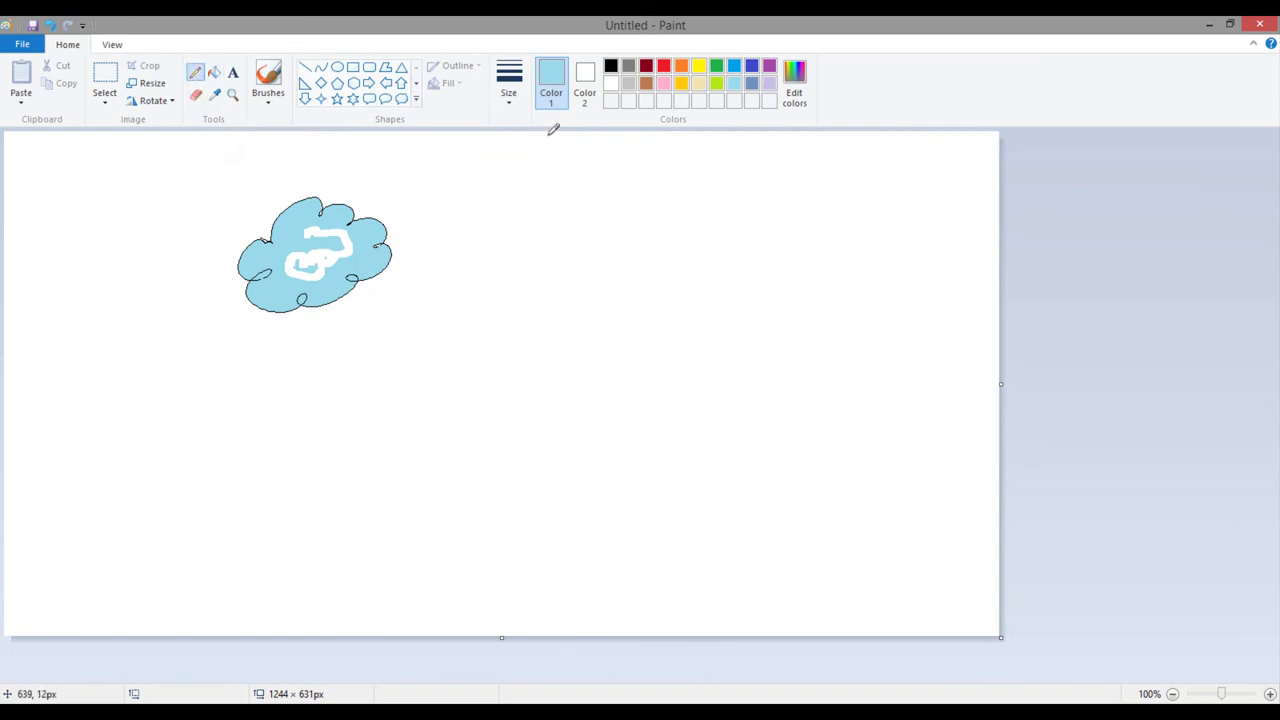
click(664, 65)
mouse_move(527, 222)
mouse_down()
mouse_move(527, 205)
mouse_move(593, 223)
mouse_move(495, 228)
mouse_move(543, 180)
mouse_up()
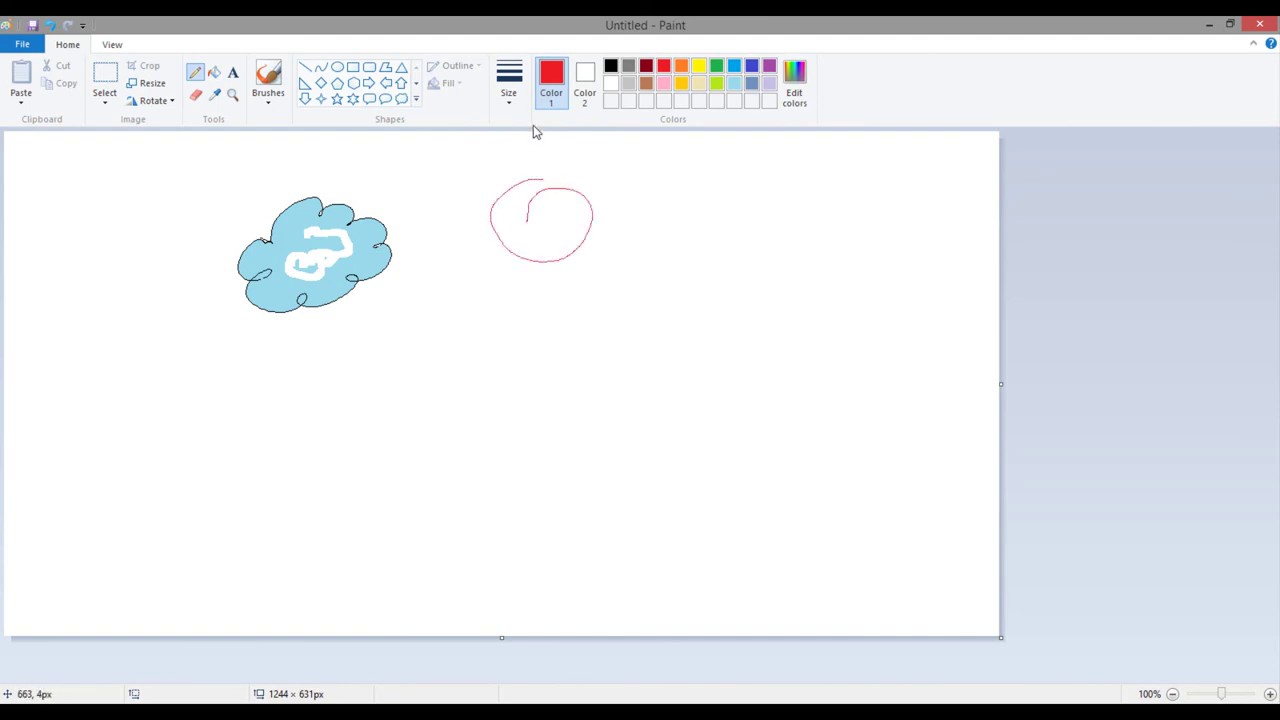
Step: Set the Pencil to its thickest size and draw a smaller open red loop beside the thin circle
click(508, 100)
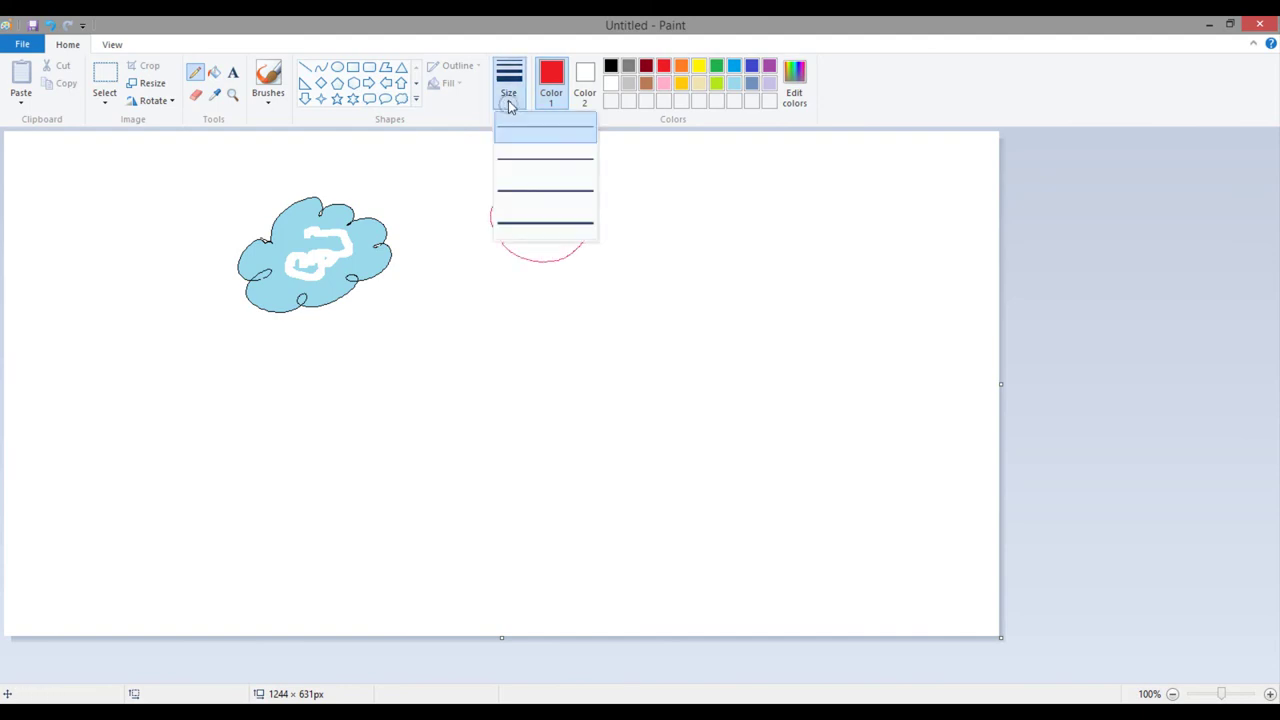
click(540, 223)
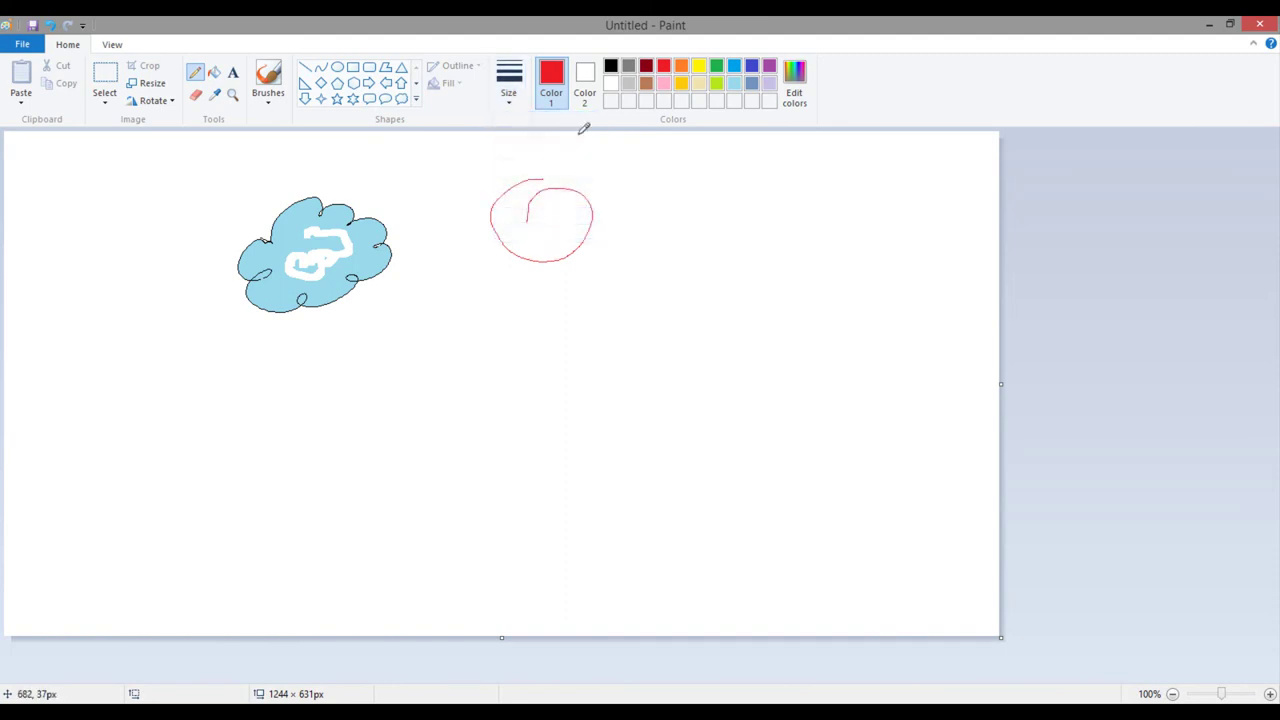
mouse_move(610, 222)
mouse_down()
mouse_move(663, 200)
mouse_move(621, 253)
mouse_move(640, 217)
mouse_move(615, 226)
mouse_up()
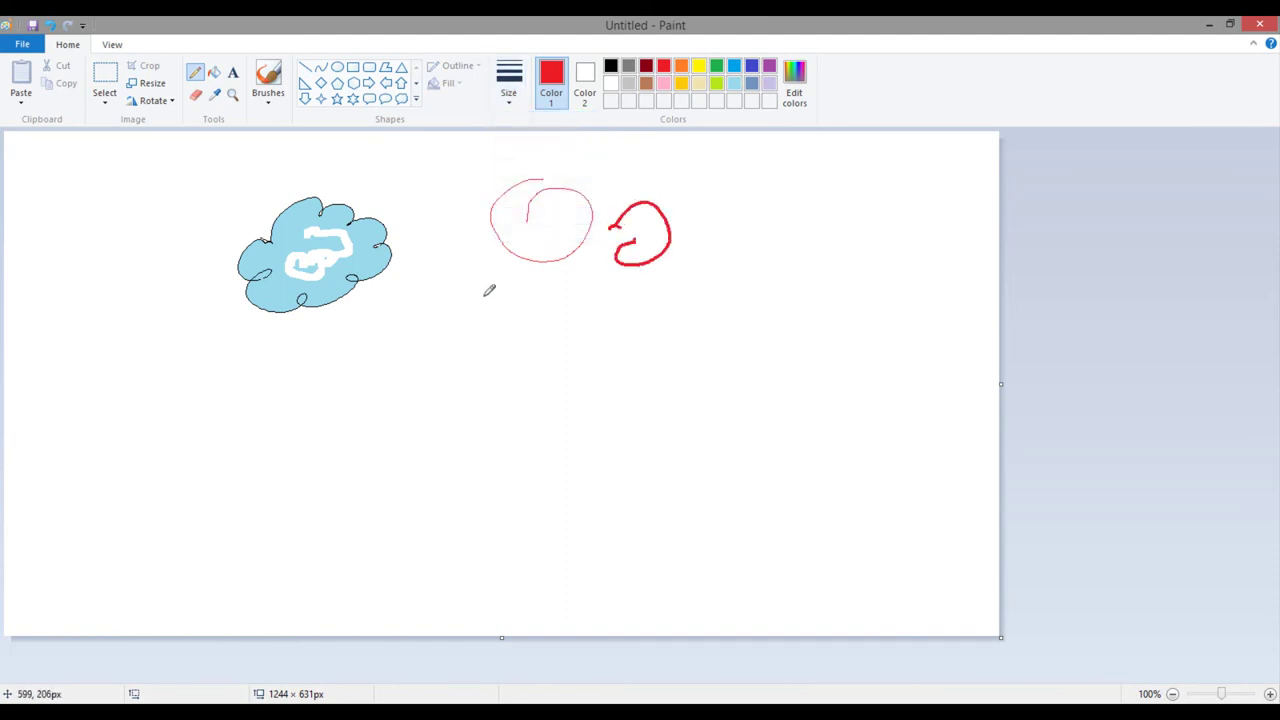
Step: Draw a thick red smiley face below the thin circle, with two eyes, a smile and short spiky hair strokes
mouse_move(490, 288)
mouse_down()
mouse_move(480, 343)
mouse_move(520, 297)
mouse_move(454, 290)
mouse_move(487, 311)
mouse_move(472, 338)
mouse_move(503, 324)
mouse_up()
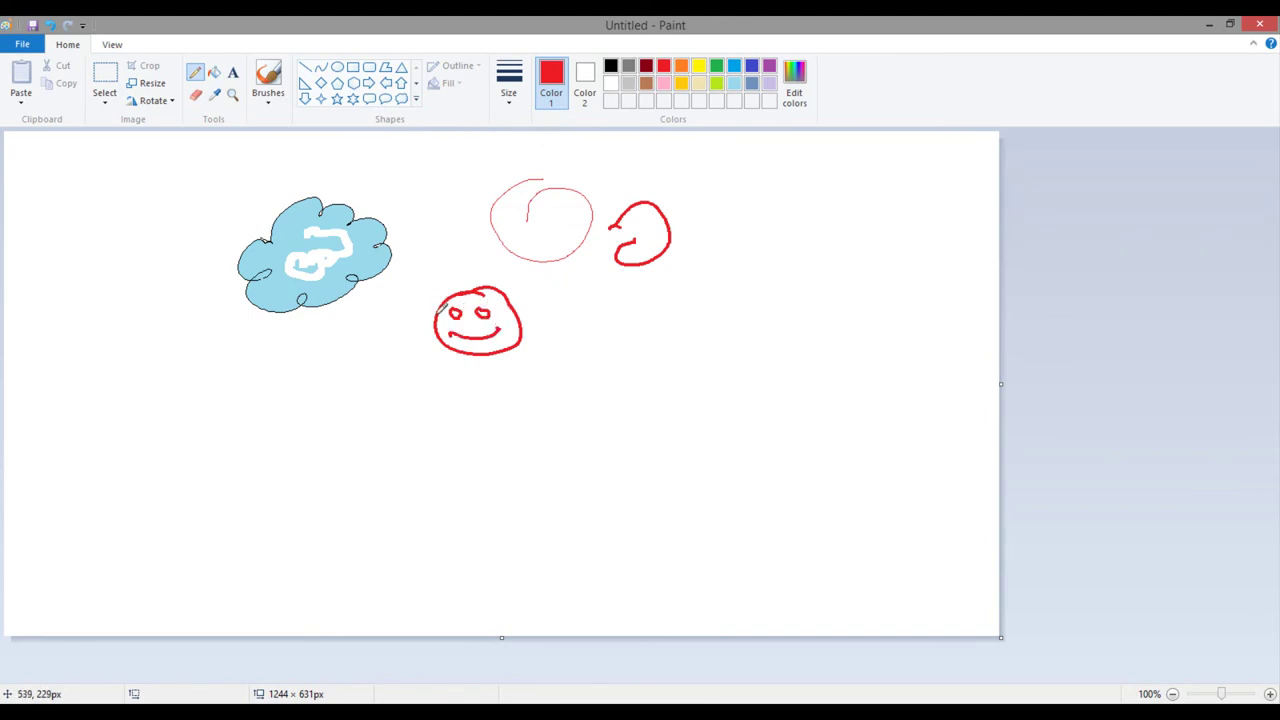
mouse_move(436, 306)
mouse_down()
mouse_move(421, 313)
mouse_move(466, 277)
mouse_up()
mouse_move(479, 288)
mouse_down()
mouse_move(481, 275)
mouse_move(509, 280)
mouse_up()
drag(511, 295, 519, 286)
drag(437, 321, 415, 324)
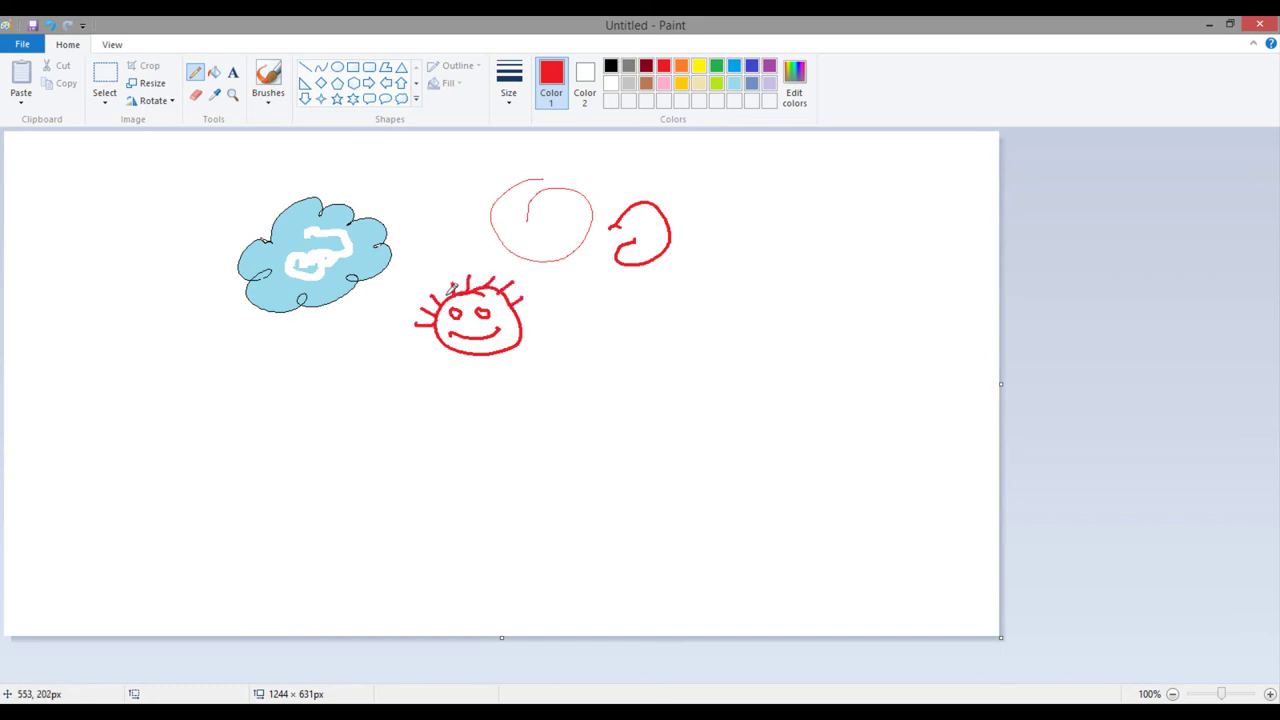
drag(503, 307, 516, 292)
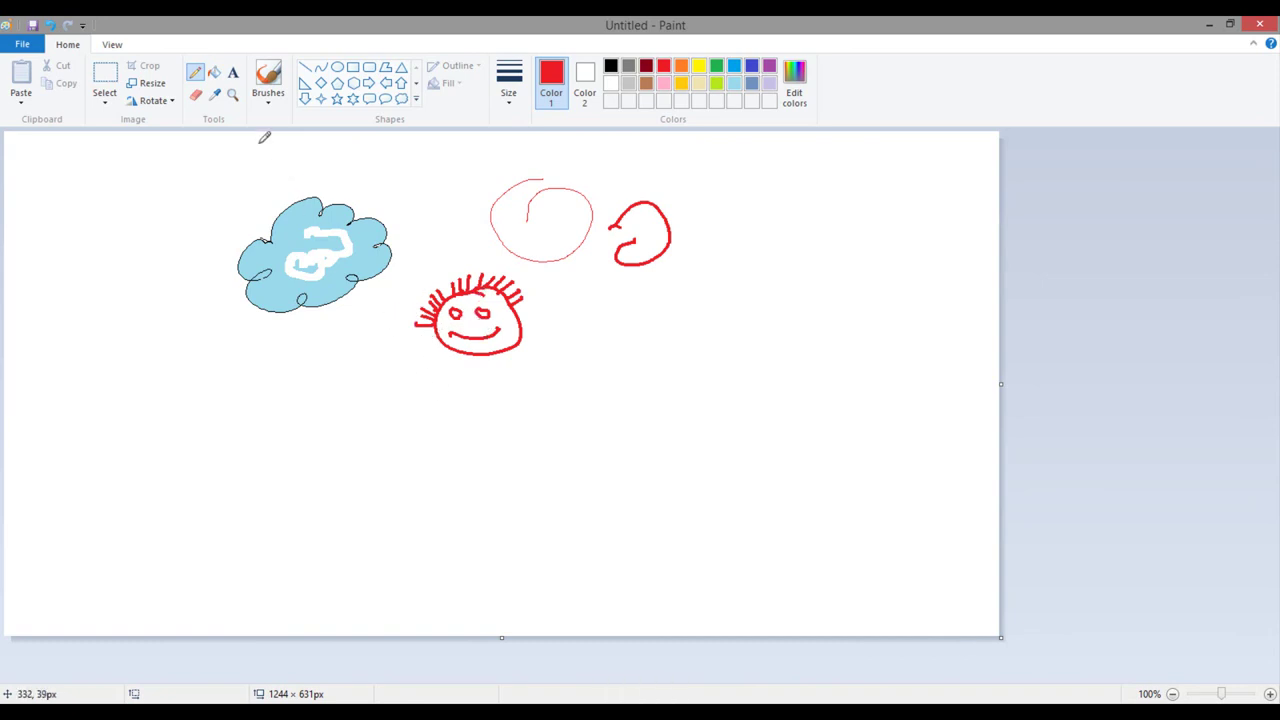
Step: Erase hair strokes from the upper-right side of the red smiley face with the Eraser
click(196, 95)
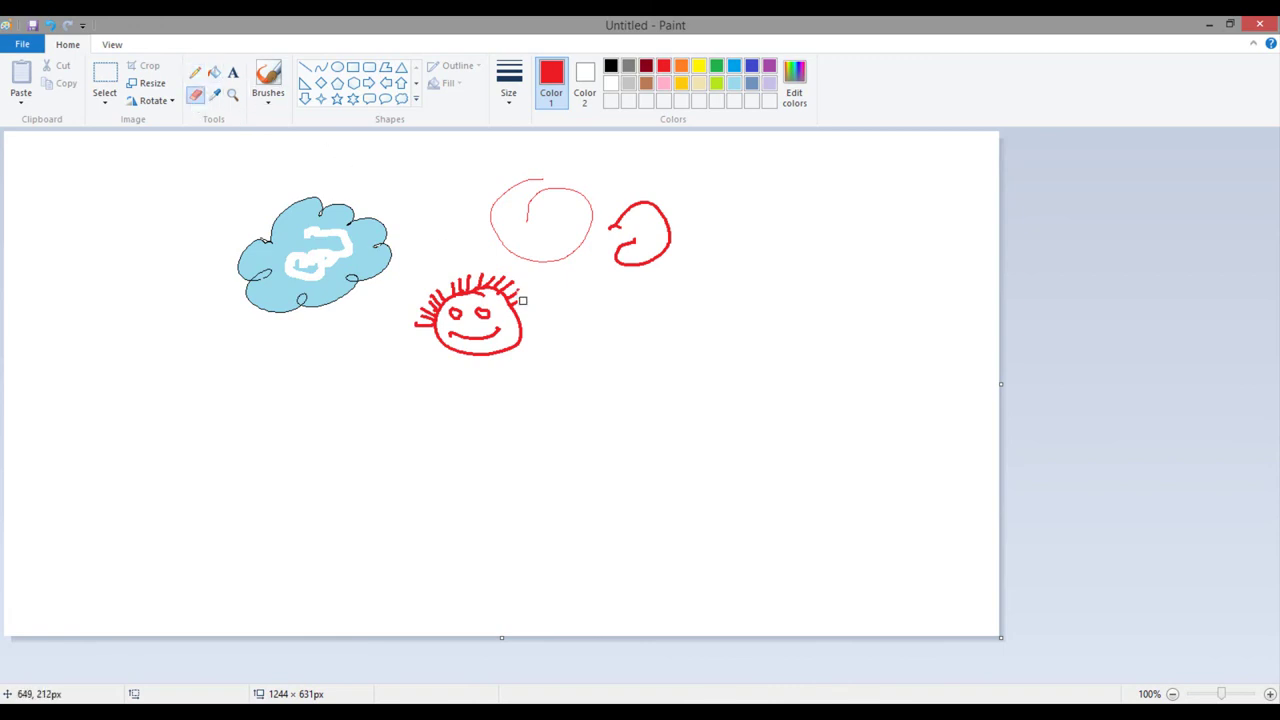
drag(522, 300, 494, 278)
Step: Switch to the Word document and draw a black freehand spiral with a wavy line trailing from it below the triangle
key(alt+Tab)
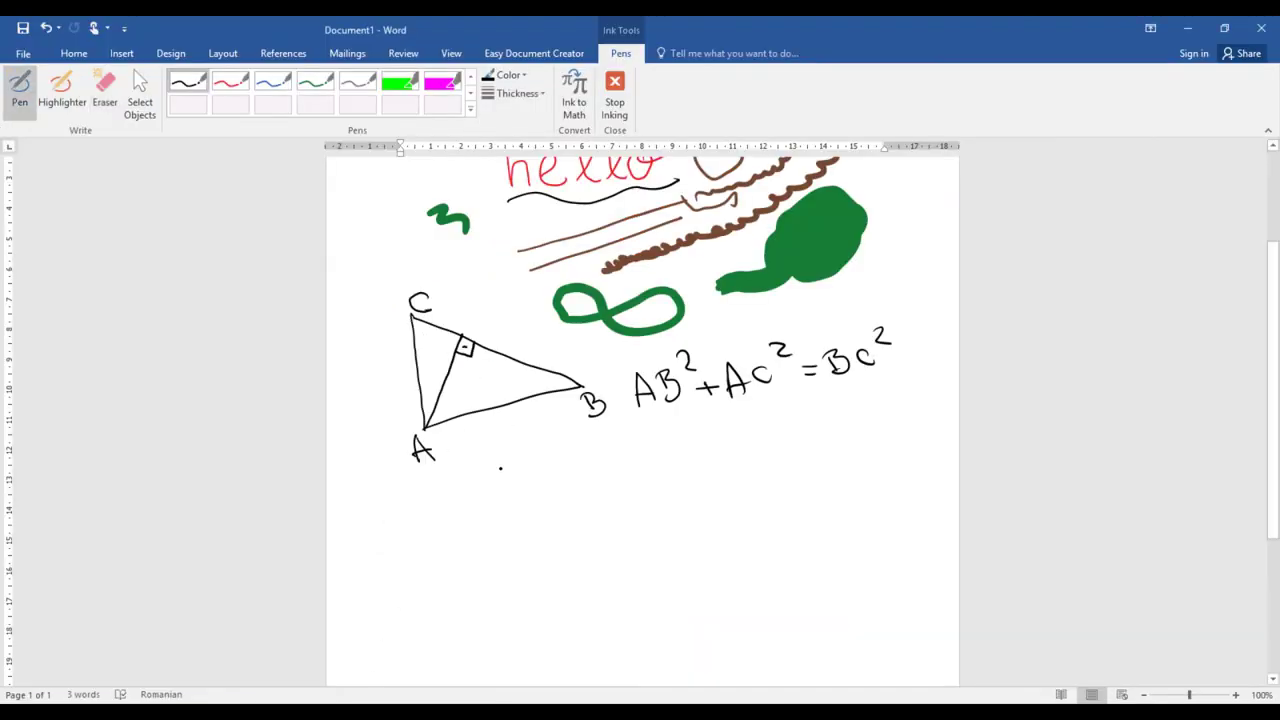
mouse_move(523, 478)
mouse_down()
mouse_move(482, 500)
mouse_move(528, 448)
mouse_move(538, 496)
mouse_up()
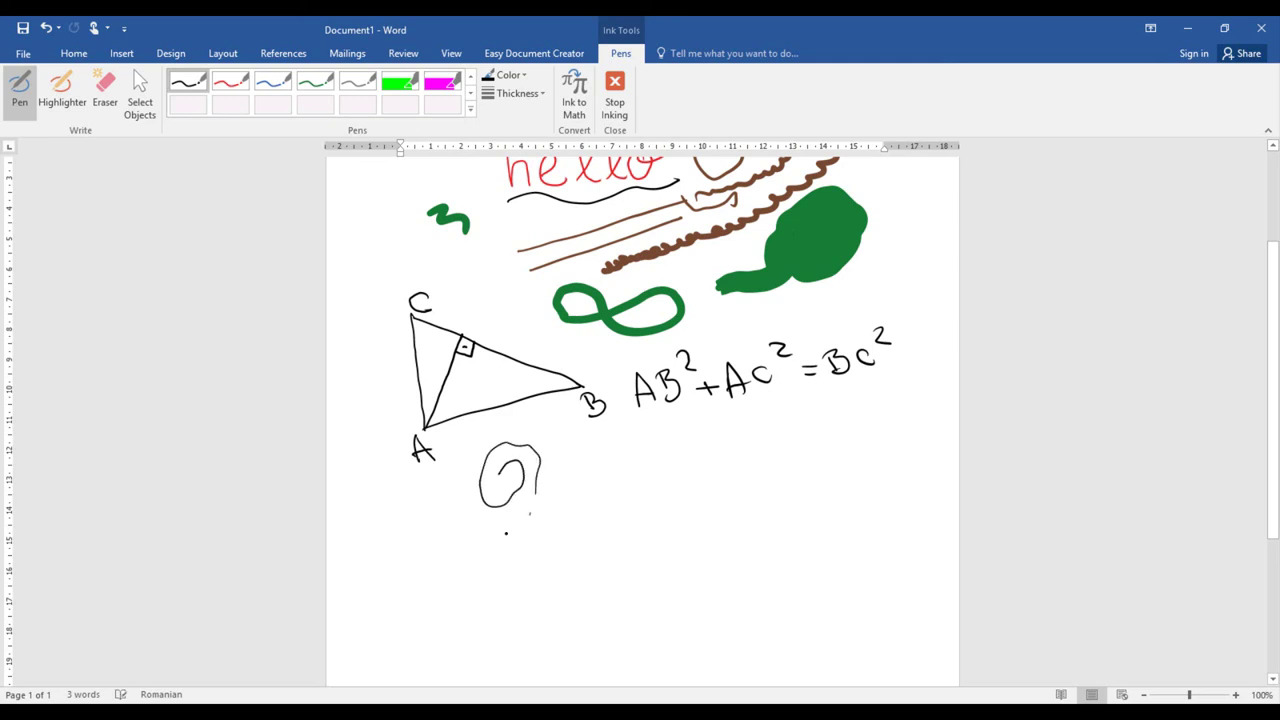
mouse_move(476, 451)
mouse_down()
mouse_move(548, 444)
mouse_move(522, 533)
mouse_move(597, 457)
mouse_move(656, 448)
mouse_up()
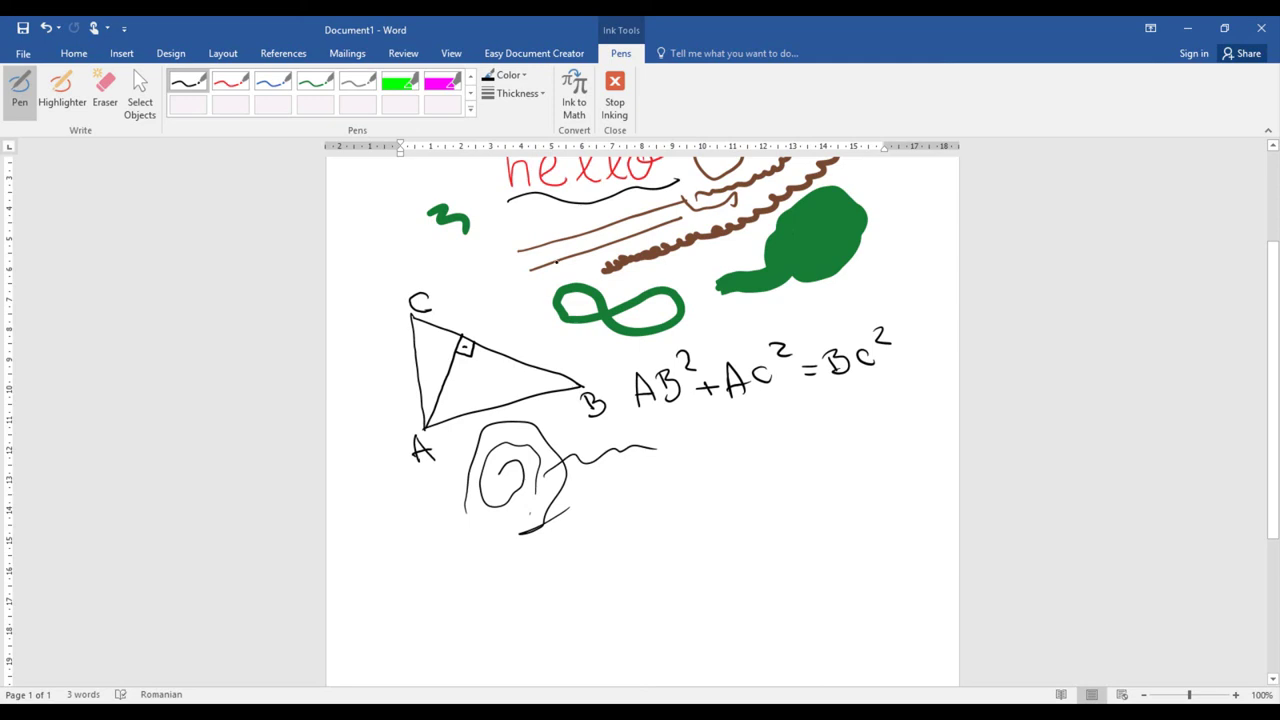